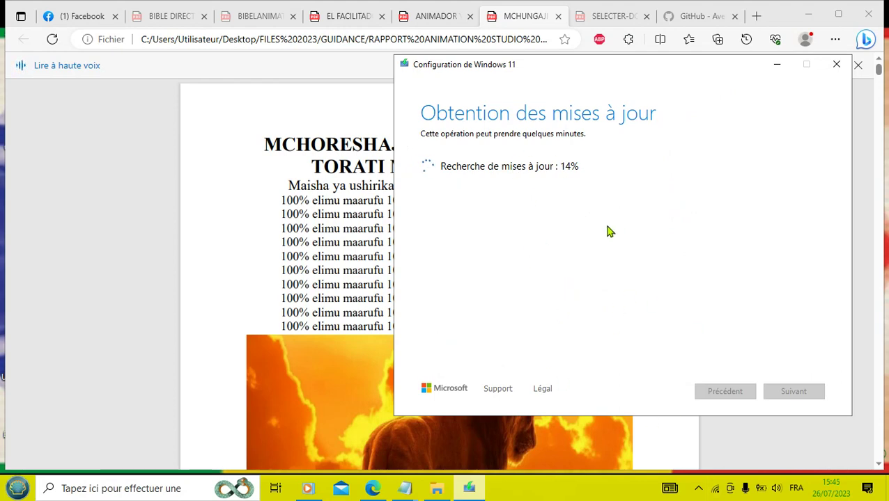
# Clear the browser off the desktop and reposition the Windows 11 setup window so it is fully visible.
pyautogui.moveTo(648, 70); pyautogui.dragTo(584, 137)
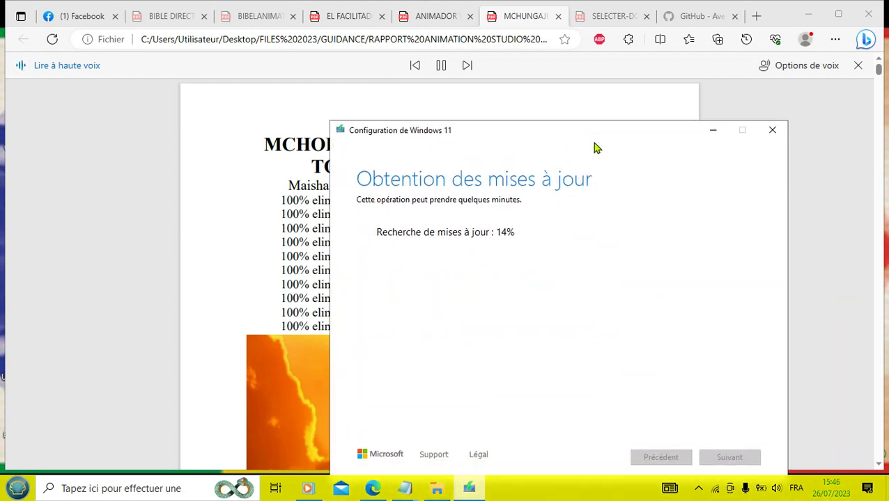
pyautogui.click(710, 132)
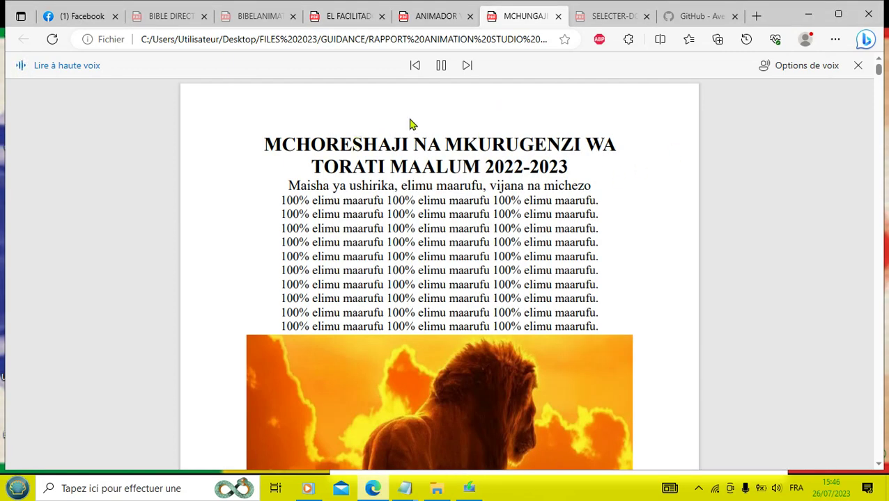
pyautogui.click(808, 17)
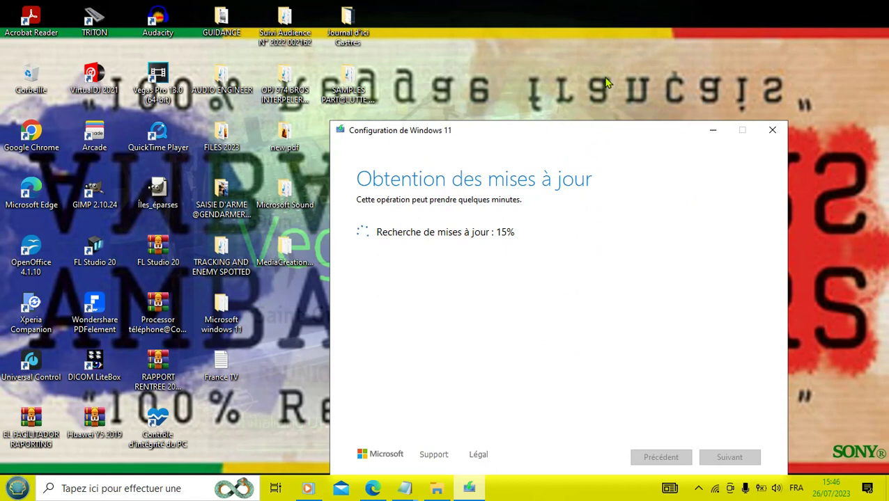
pyautogui.moveTo(544, 135); pyautogui.dragTo(558, 84)
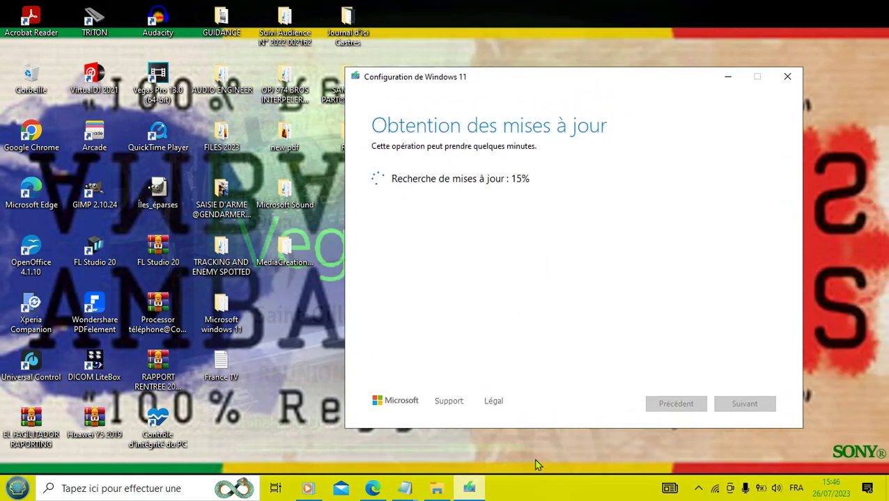
# Switch to the Notepad file "Second method Microsoft Windows 11", highlight its full list of instructions, and minimize it.
pyautogui.click(406, 492)
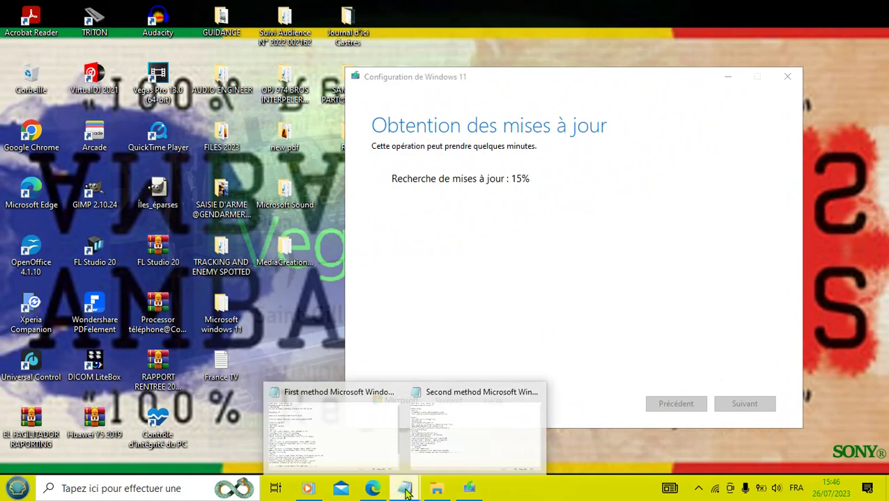
pyautogui.click(466, 391)
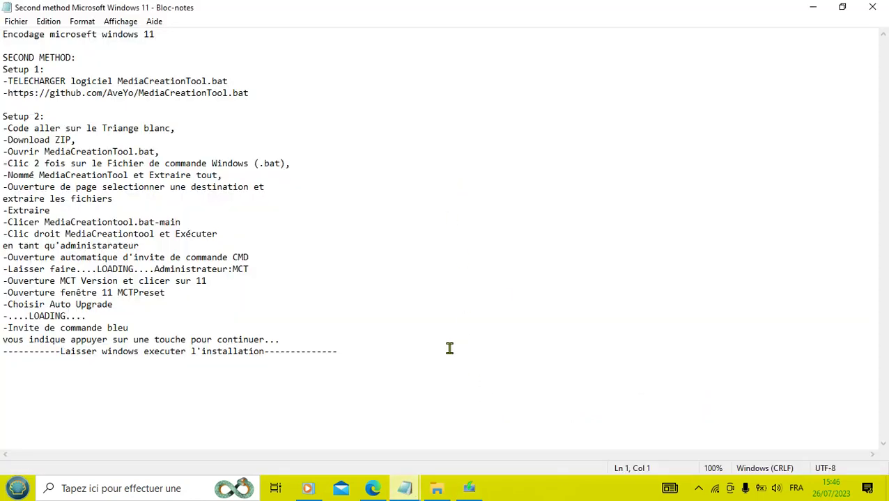
pyautogui.moveTo(413, 351); pyautogui.dragTo(3, 4)
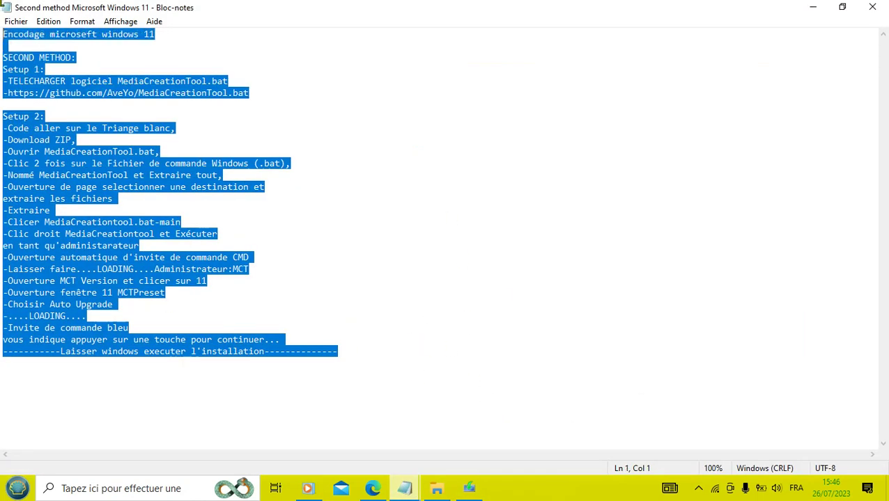
pyautogui.click(370, 202)
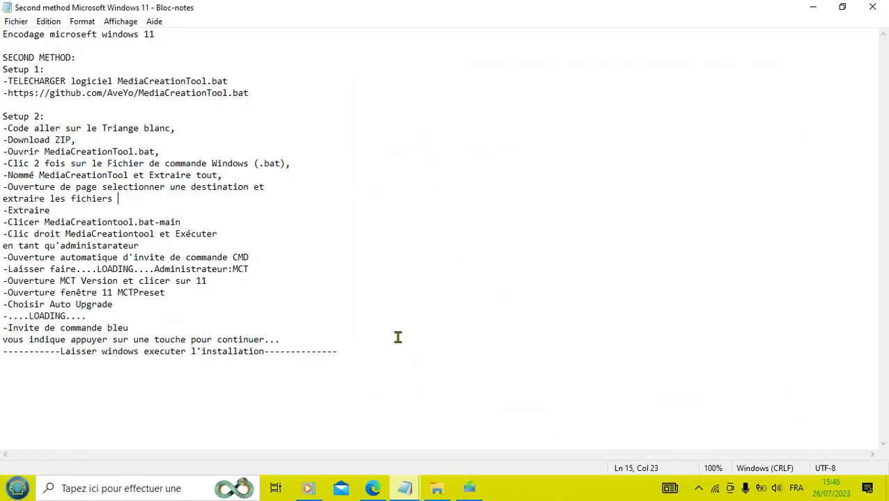
pyautogui.click(526, 328)
pyautogui.click(813, 9)
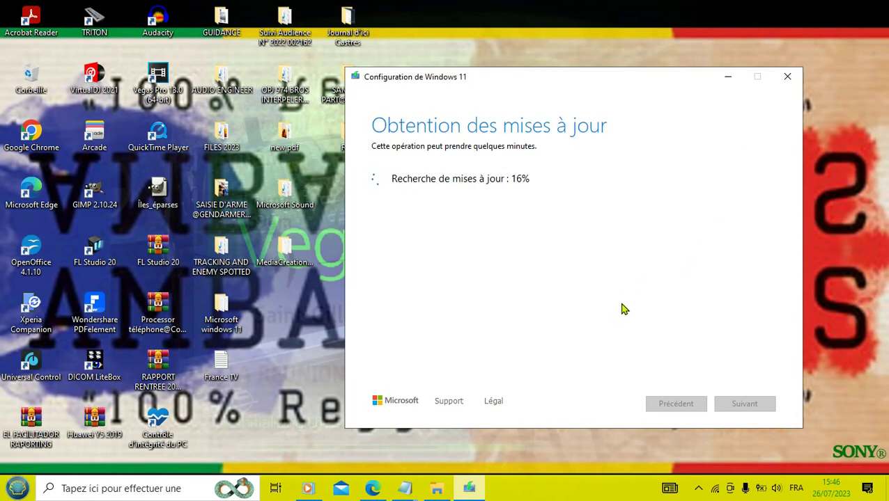
# Switch to Microsoft Edge, pause the read-aloud of the MCHORESHAJI PDF, and look at the open ANIMADOR and EL FACILITADOR PDFs.
pyautogui.click(374, 489)
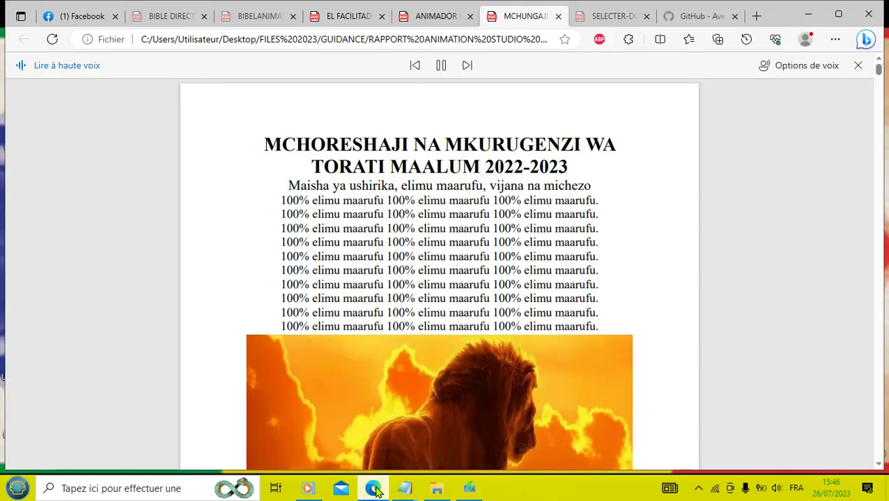
pyautogui.click(440, 66)
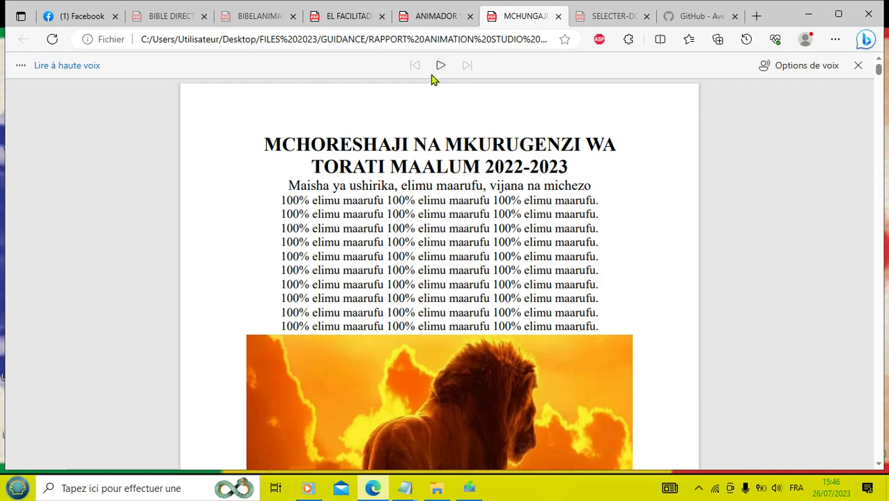
pyautogui.click(443, 21)
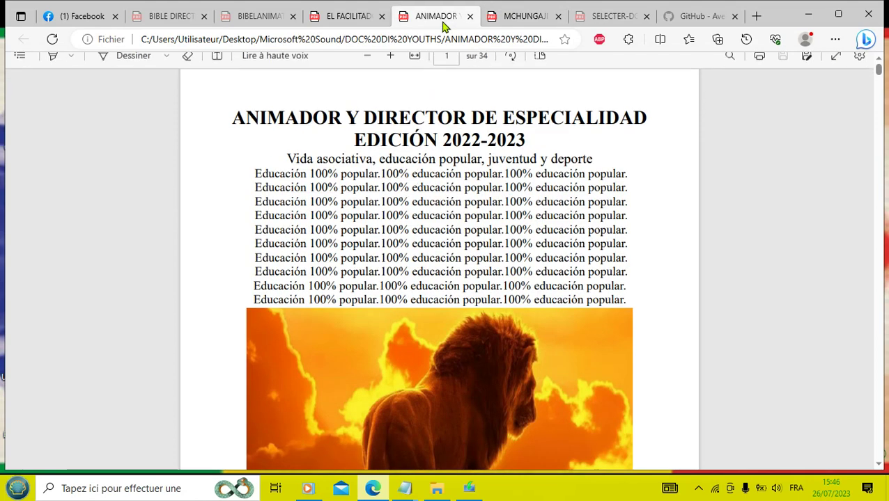
pyautogui.click(510, 20)
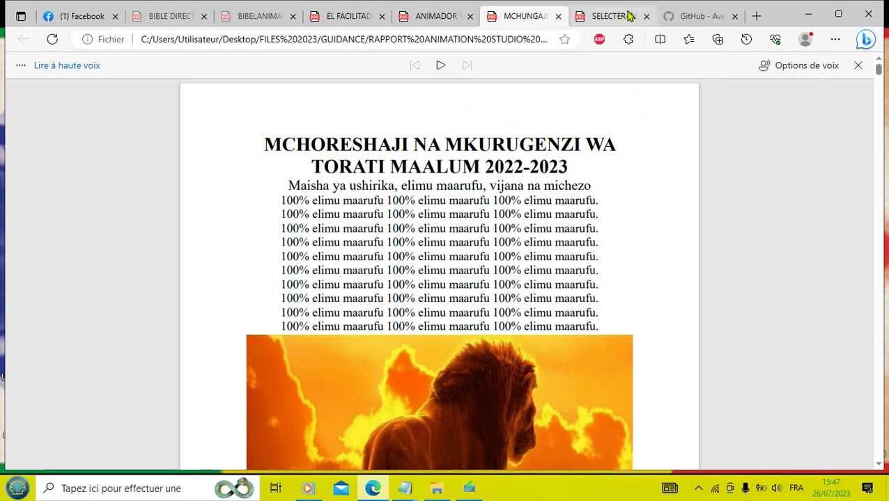
pyautogui.click(440, 21)
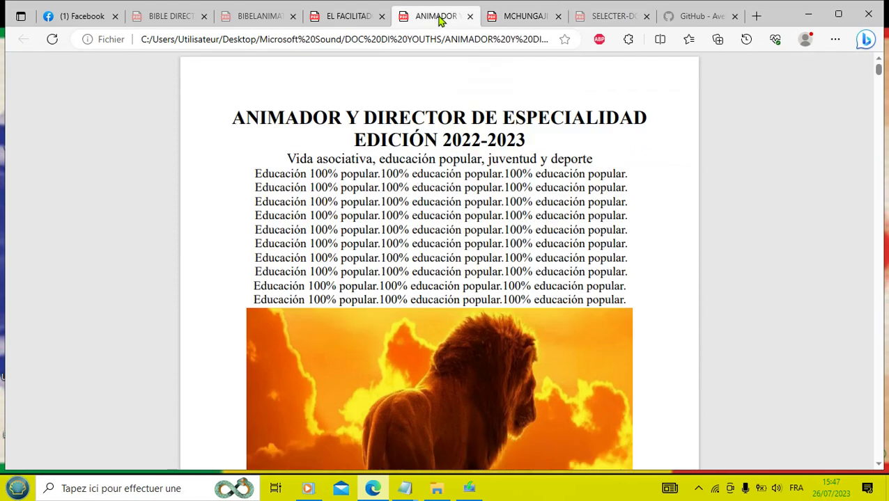
pyautogui.click(346, 20)
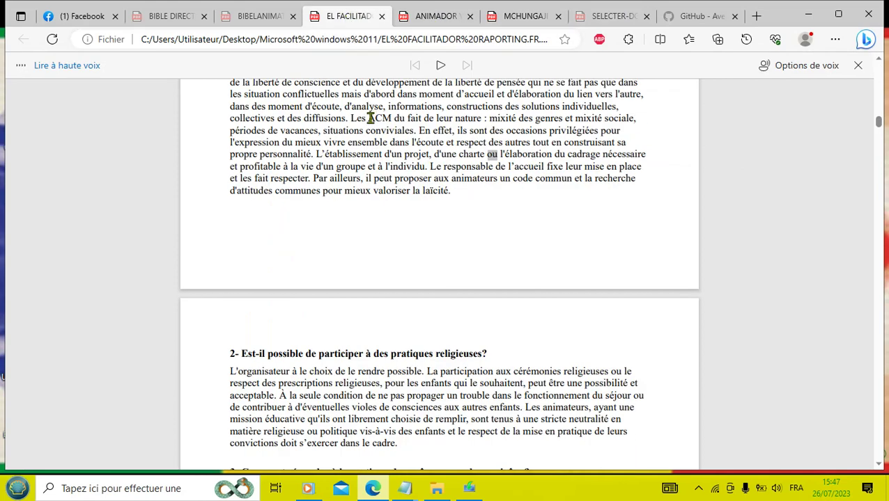
# Start reading the German BIBELANIMA PDF aloud at page 4, and return to the Windows 11 setup window, moving it clear of the desktop icons.
pyautogui.click(259, 18)
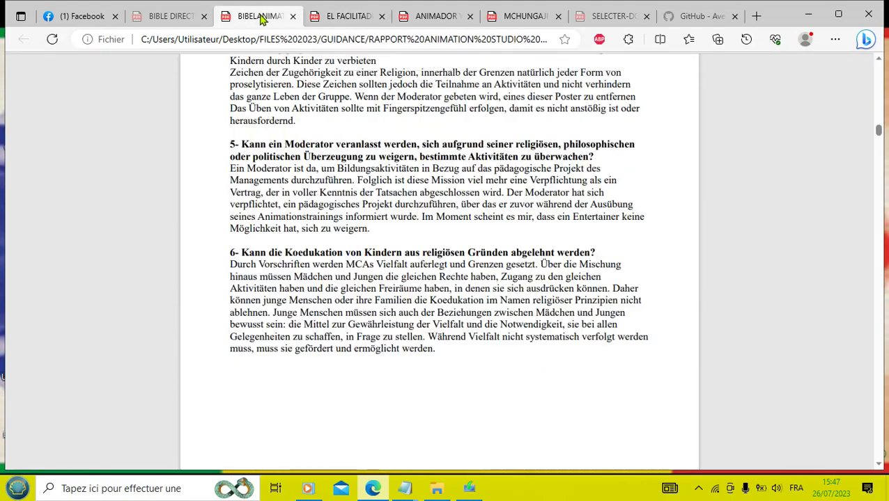
pyautogui.scroll(10, 432, 328)
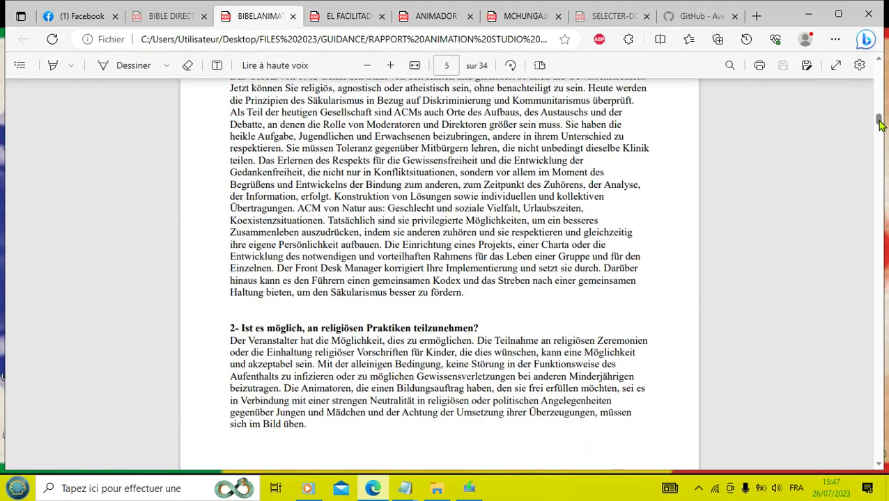
pyautogui.moveTo(878, 122)
pyautogui.mouseDown()
pyautogui.moveTo(878, 86)
pyautogui.moveTo(878, 111)
pyautogui.mouseUp()
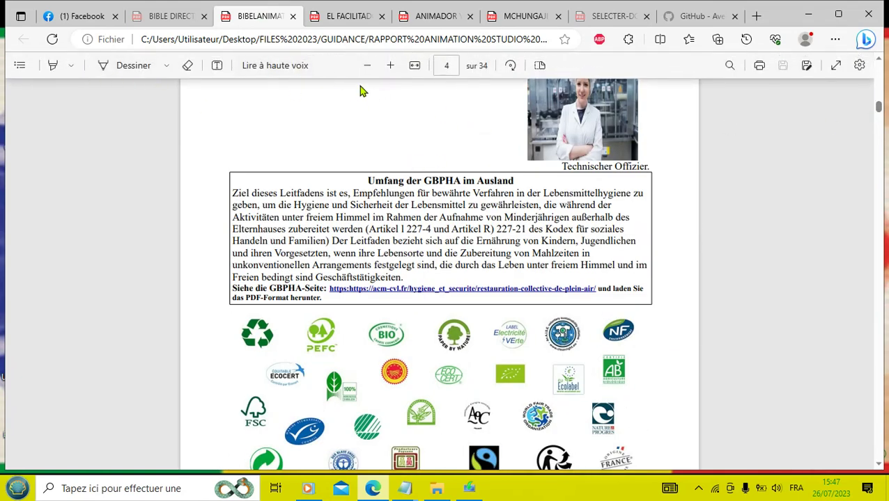
pyautogui.click(277, 67)
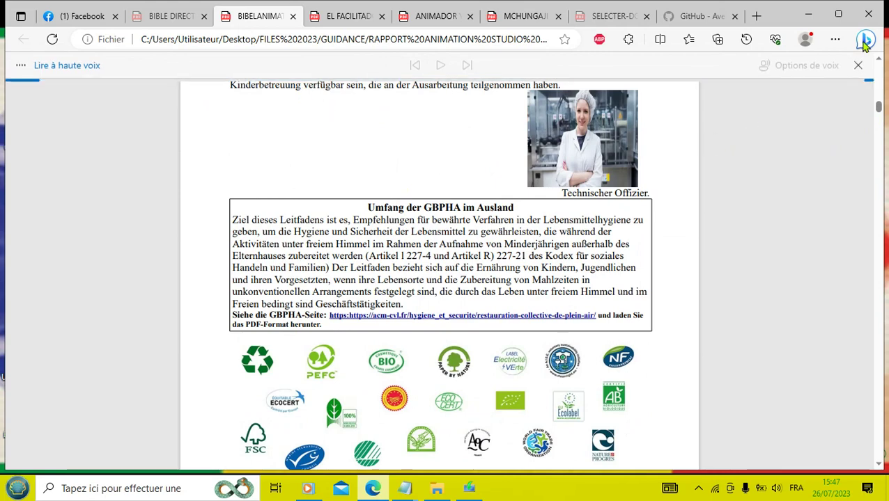
pyautogui.click(809, 15)
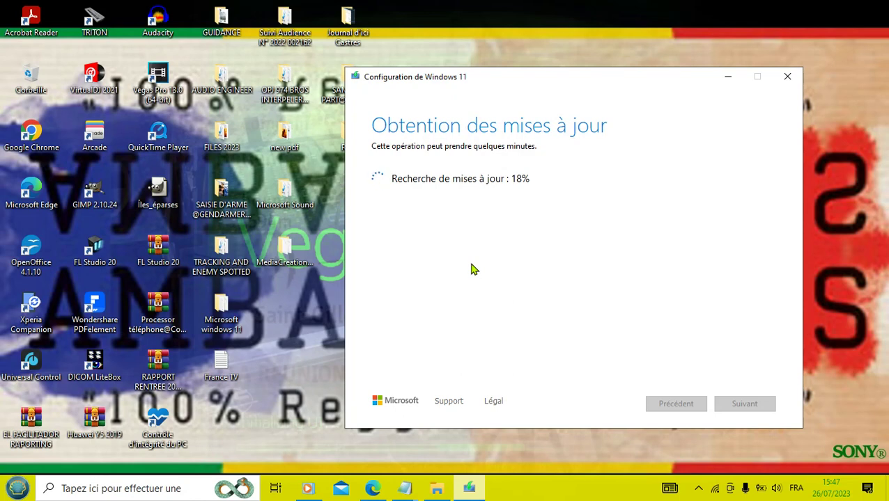
pyautogui.moveTo(499, 82); pyautogui.dragTo(572, 73)
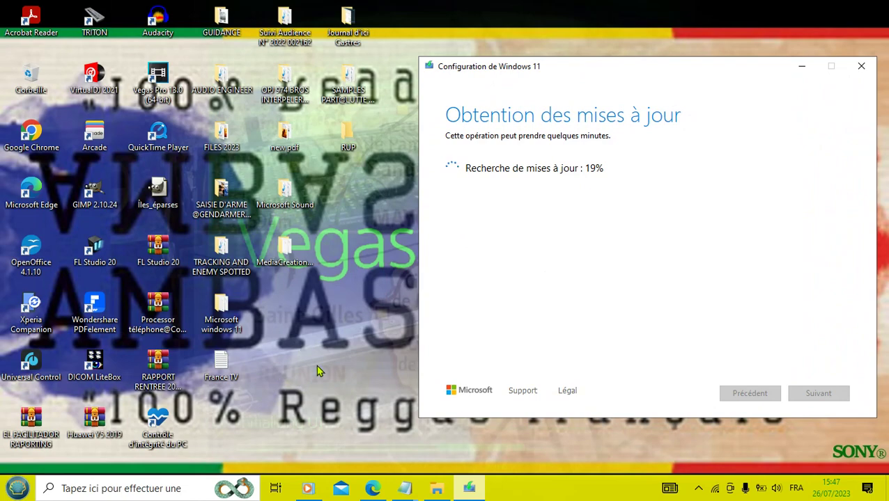
# Switch to Microsoft Edge and examine the activities, rates and images in SELECTER-DOUBLE-D-LAMISSIONS.pdf.
pyautogui.click(373, 491)
pyautogui.click(605, 15)
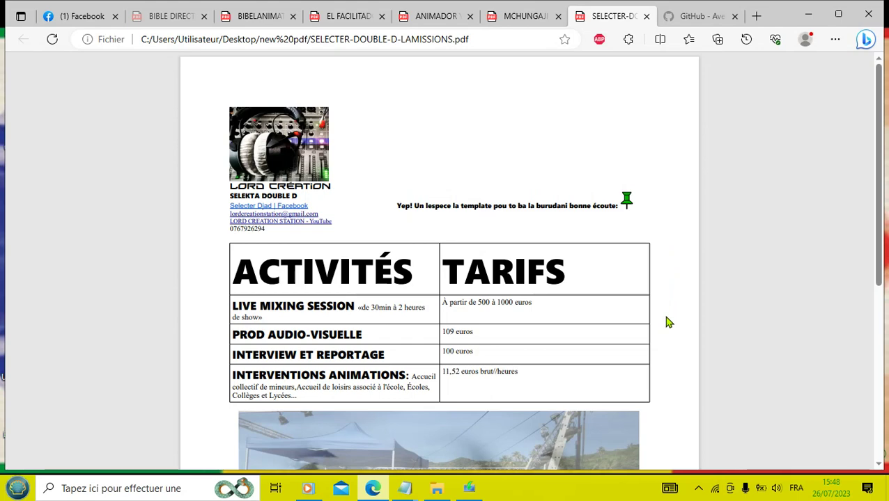
pyautogui.scroll(-1, 667, 322)
pyautogui.scroll(-5, 667, 322)
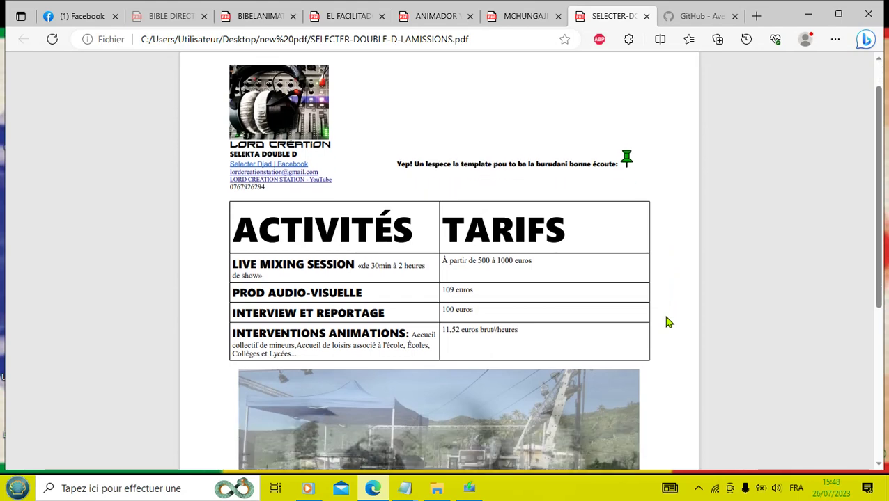
pyautogui.scroll(-4, 667, 322)
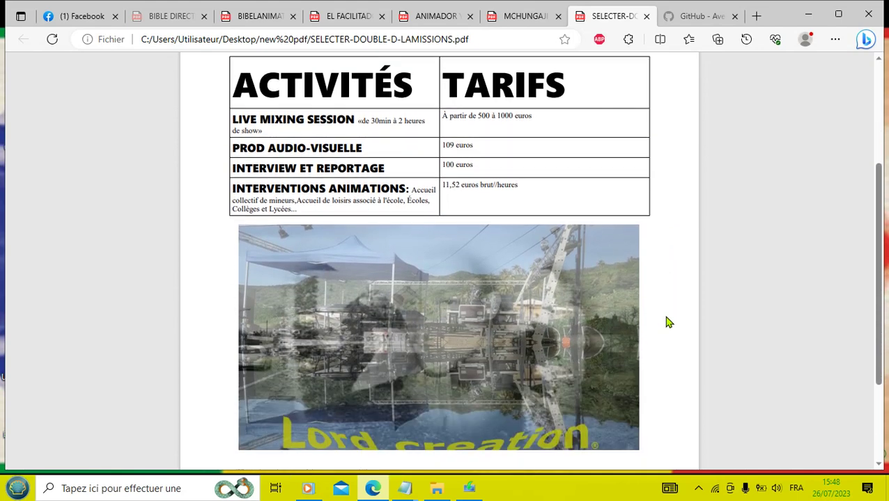
pyautogui.scroll(-1, 668, 321)
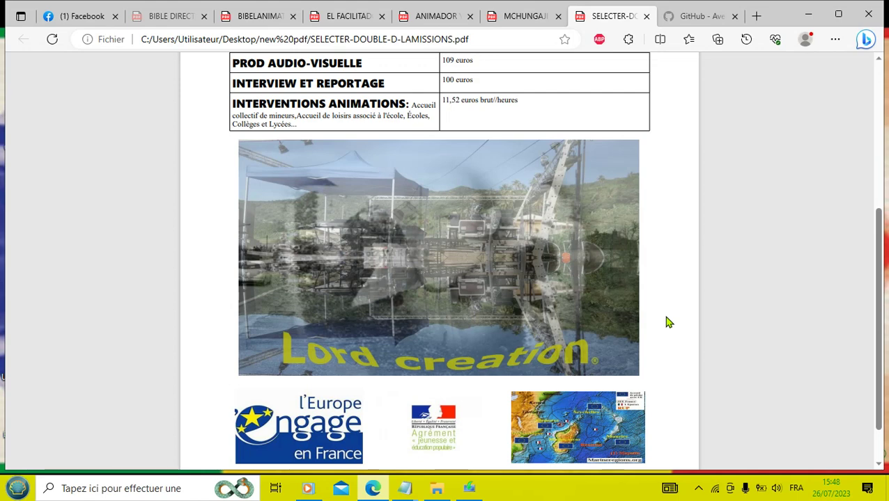
pyautogui.scroll(3, 668, 321)
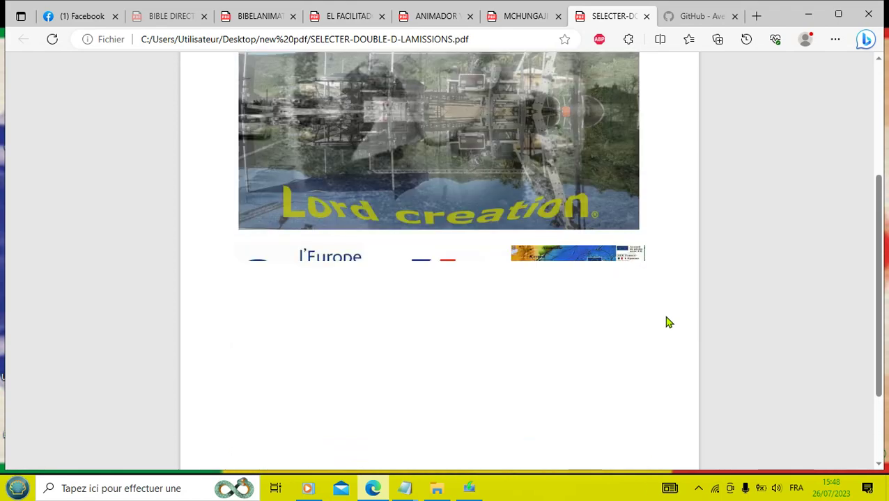
pyautogui.scroll(3, 662, 337)
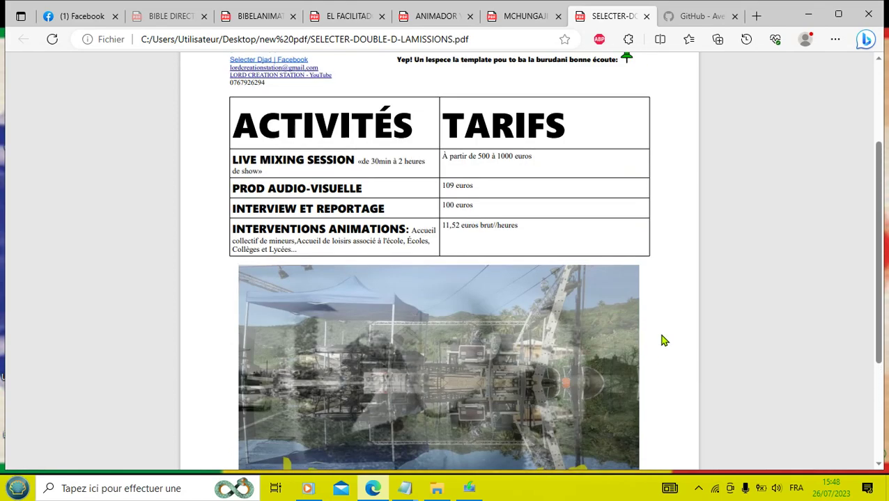
pyautogui.scroll(2, 663, 340)
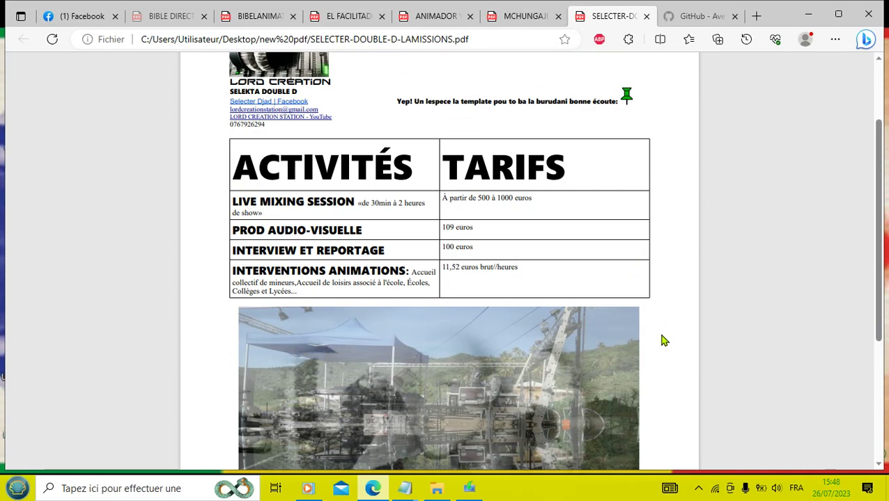
pyautogui.scroll(2, 663, 340)
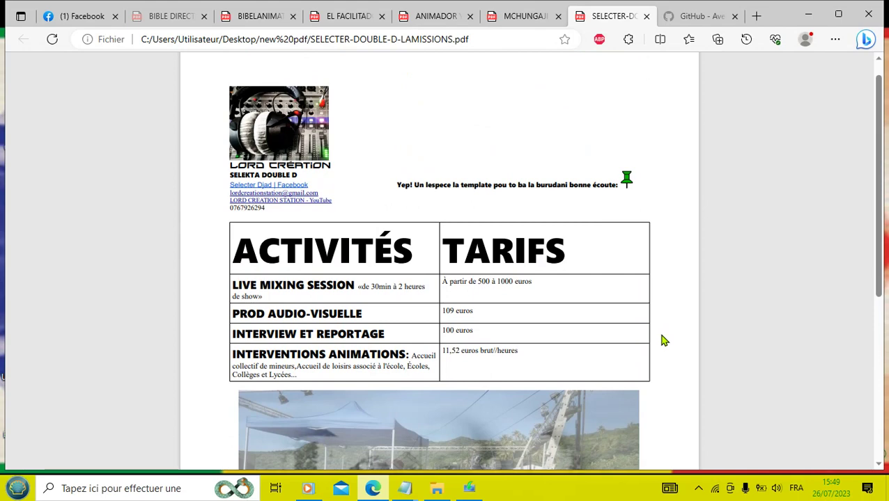
pyautogui.scroll(-5, 662, 341)
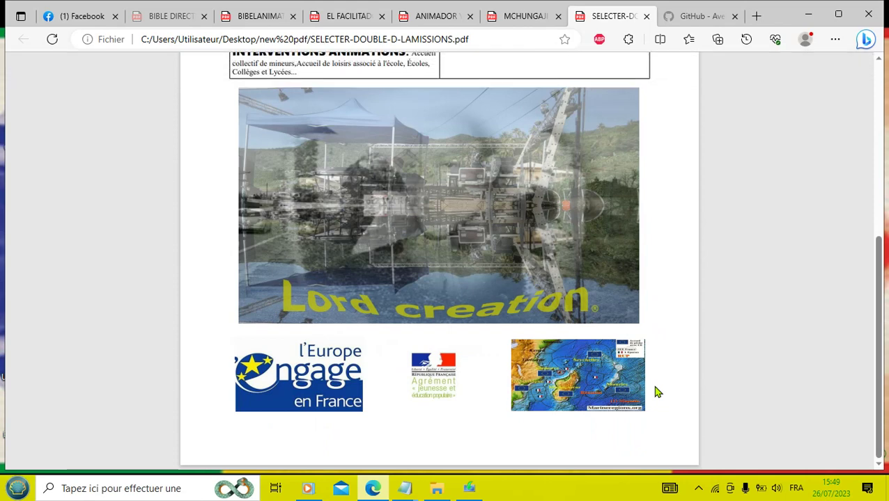
# Show the Download ZIP option on the MediaCreationTool.bat GitHub page, and view the archive in File Explorer's Téléchargements folder.
pyautogui.click(693, 18)
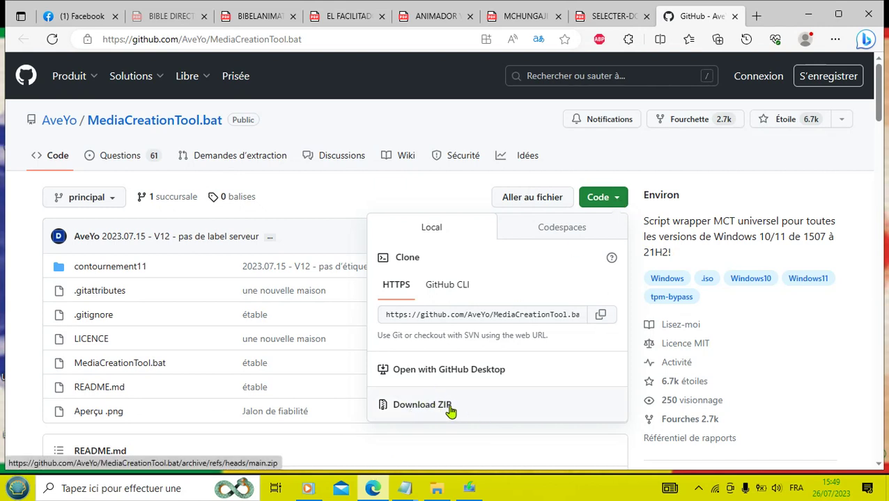
pyautogui.click(437, 489)
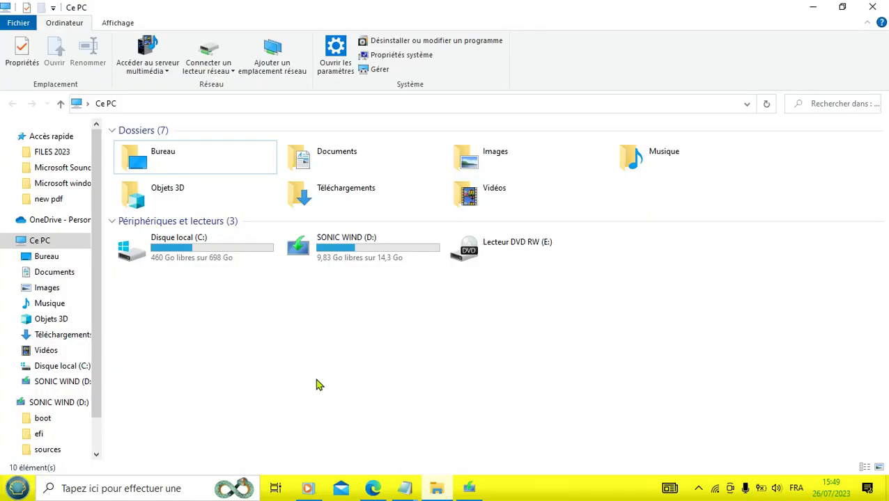
pyautogui.click(308, 202)
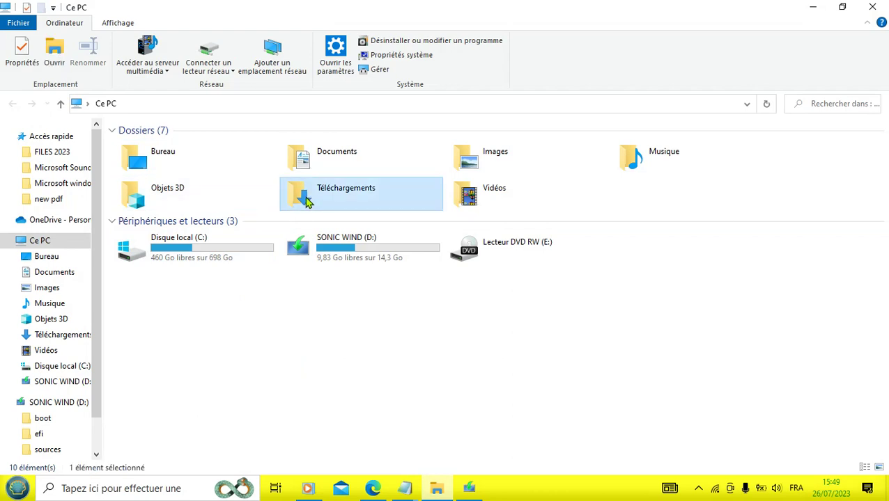
pyautogui.doubleClick(308, 202)
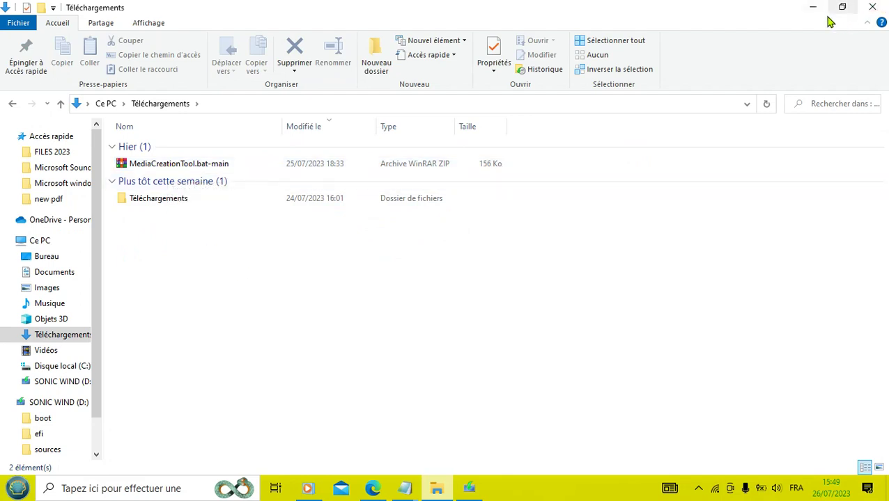
# Show the MediaCreationTool.bat-main folder in the Bureau folder, and minimize File Explorer.
pyautogui.click(49, 258)
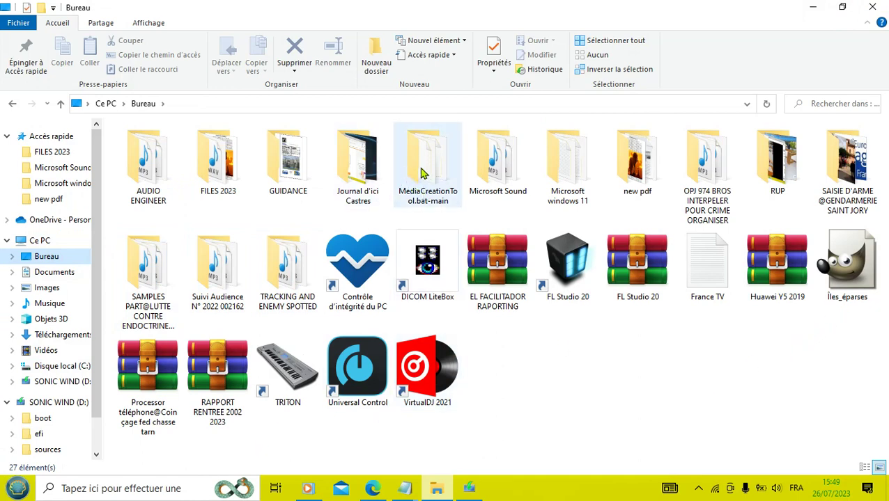
pyautogui.click(811, 7)
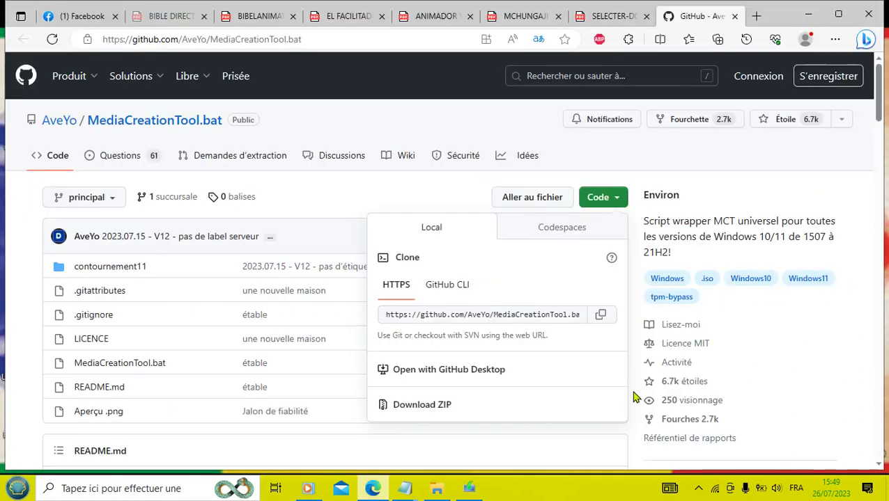
# Review SELECTER-DOUBLE-D-LAMISSIONS.pdf from its closing images back to the header in Microsoft Edge, and minimize the browser.
pyautogui.click(617, 17)
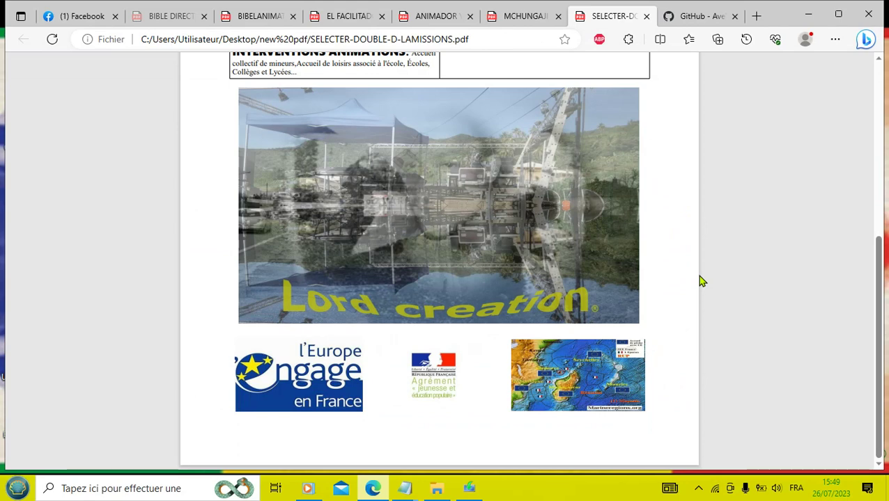
pyautogui.scroll(1, 700, 277)
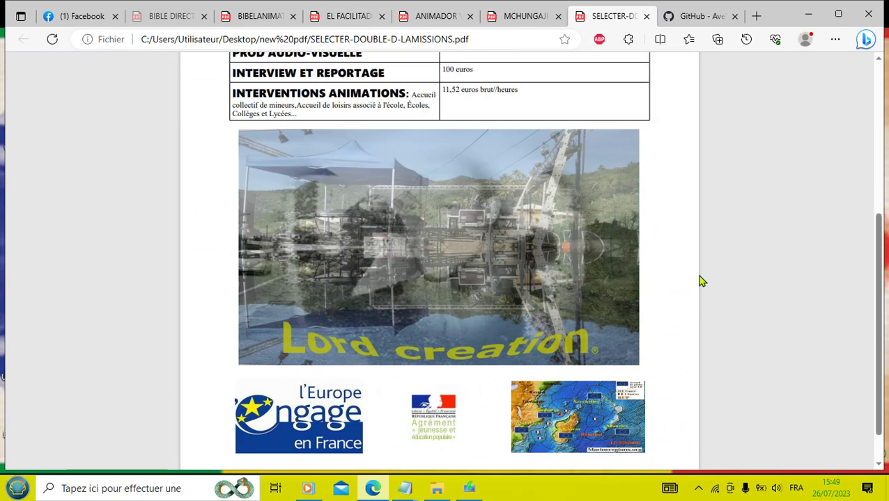
pyautogui.scroll(3, 701, 281)
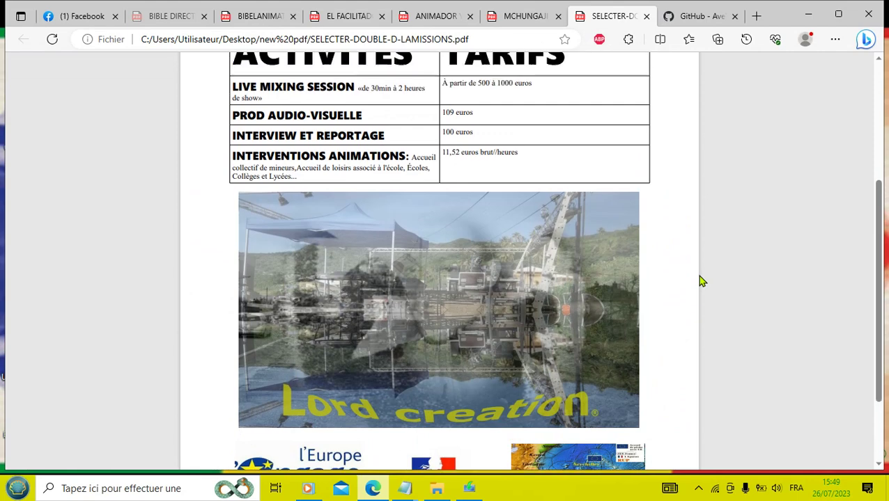
pyautogui.scroll(3, 701, 280)
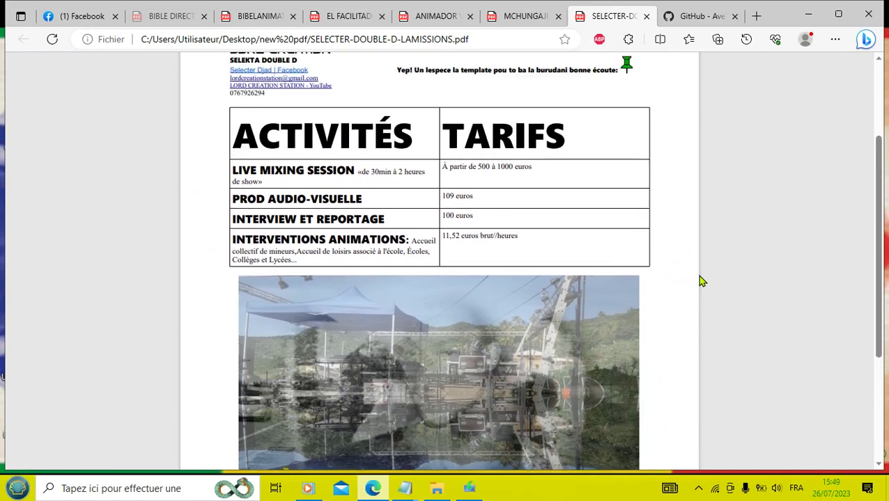
pyautogui.scroll(2, 701, 281)
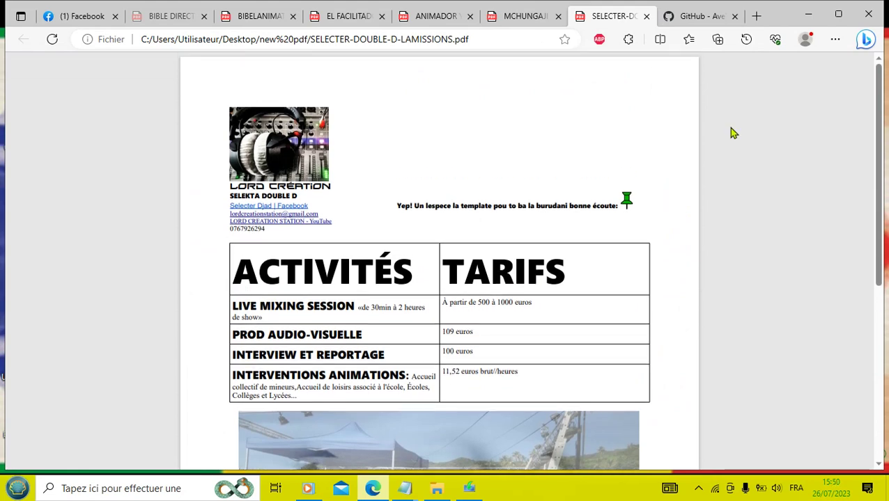
pyautogui.click(807, 14)
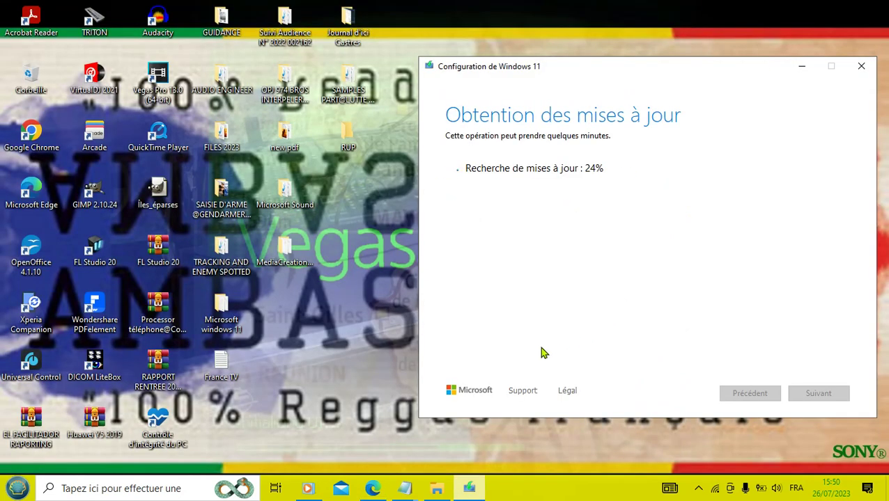
# Move the Windows 11 setup window slightly up and closer to the desktop icons, minimize it, and restore it.
pyautogui.moveTo(644, 76); pyautogui.dragTo(599, 49)
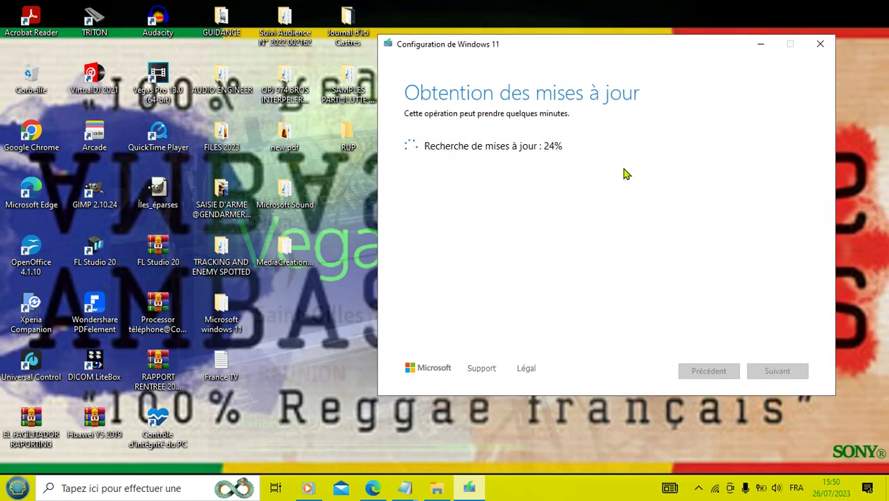
pyautogui.click(760, 47)
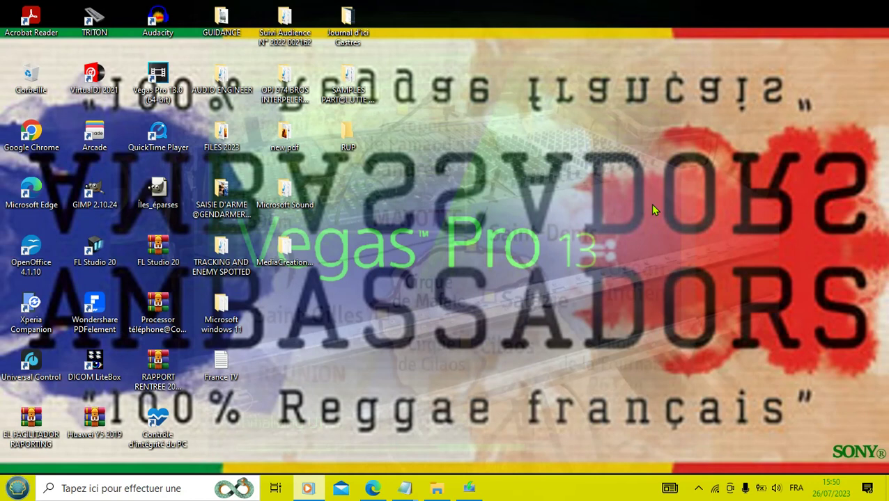
pyautogui.click(468, 489)
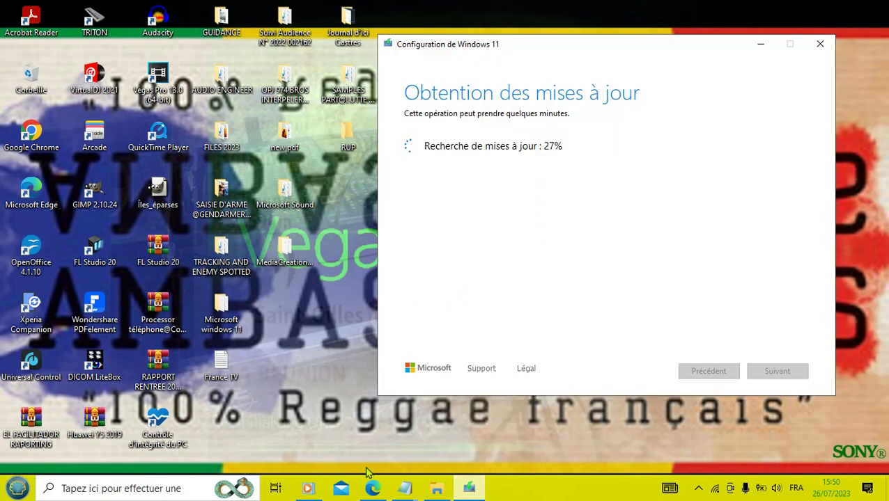
# Read the MediaCreationTool.bat instructions in the "Second method Microsoft Windows 11" Notepad file, and return to the setup window.
pyautogui.moveTo(405, 488)
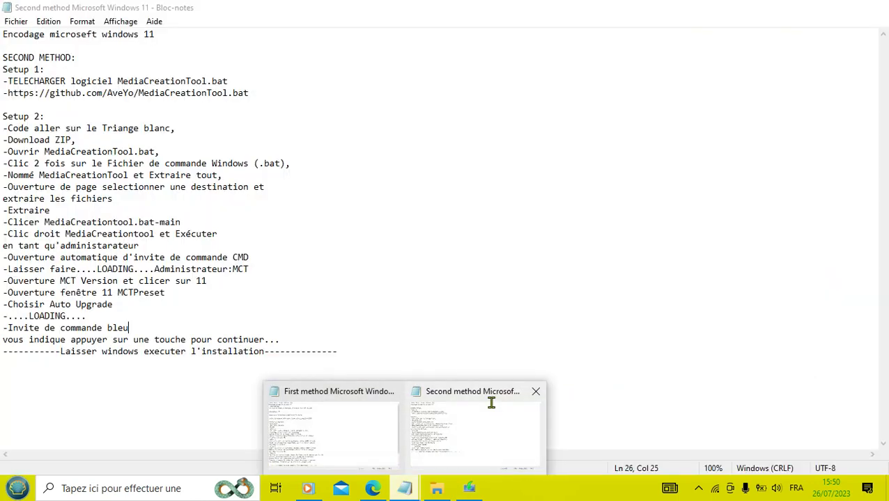
pyautogui.click(491, 404)
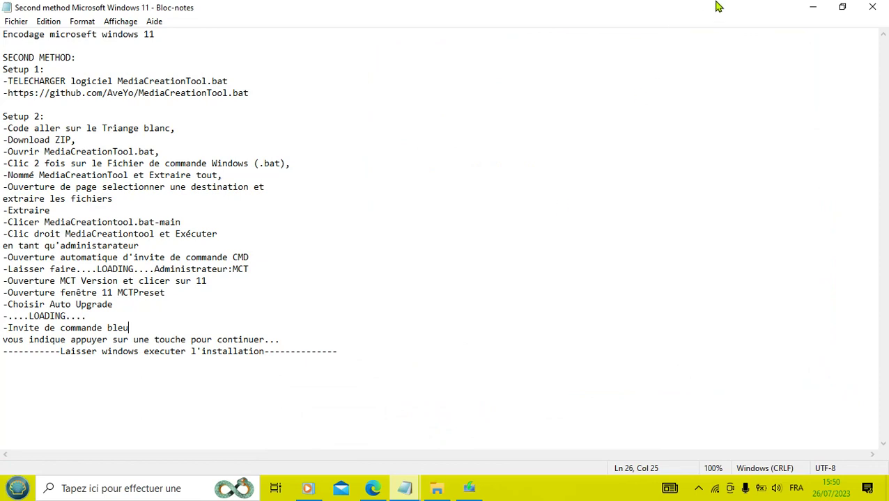
pyautogui.click(812, 7)
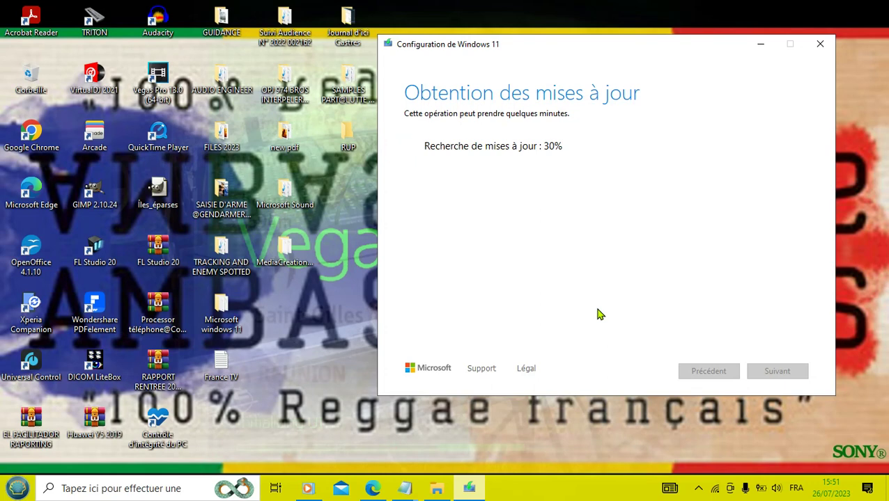
# Turn off the display of the user picture in the Classic Start Menu theme settings and save the change.
pyautogui.click(18, 489)
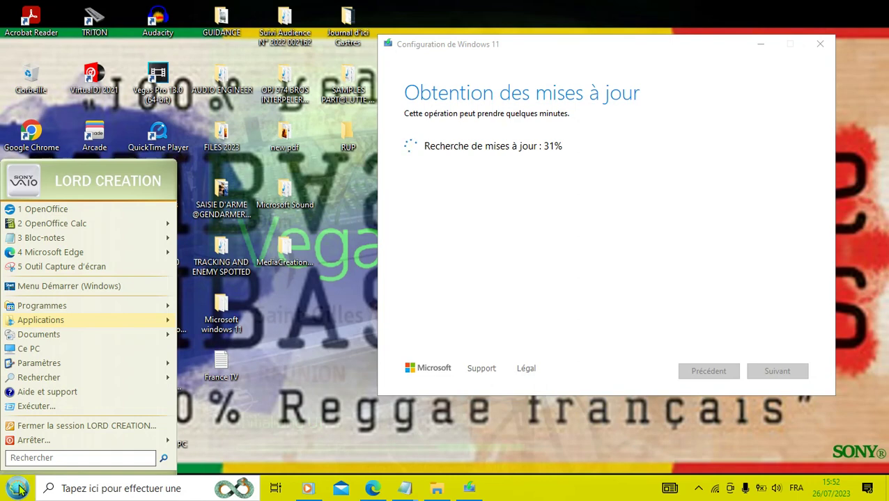
pyautogui.rightClick(20, 489)
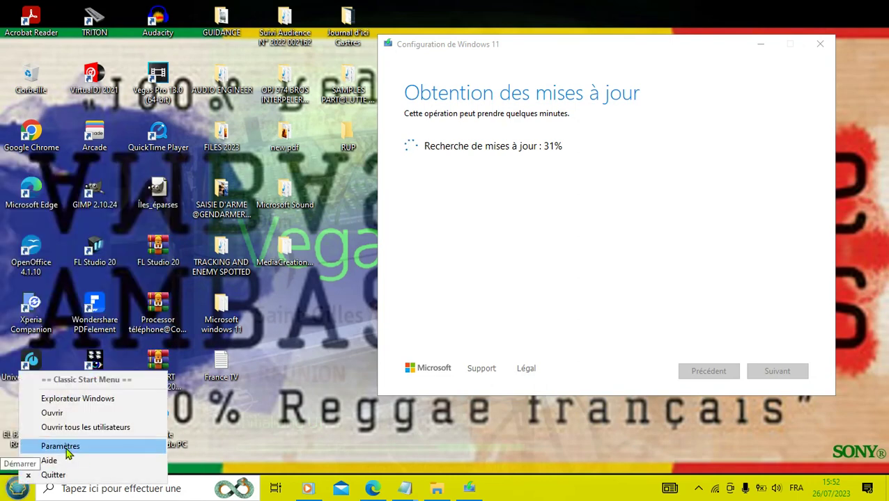
pyautogui.click(69, 452)
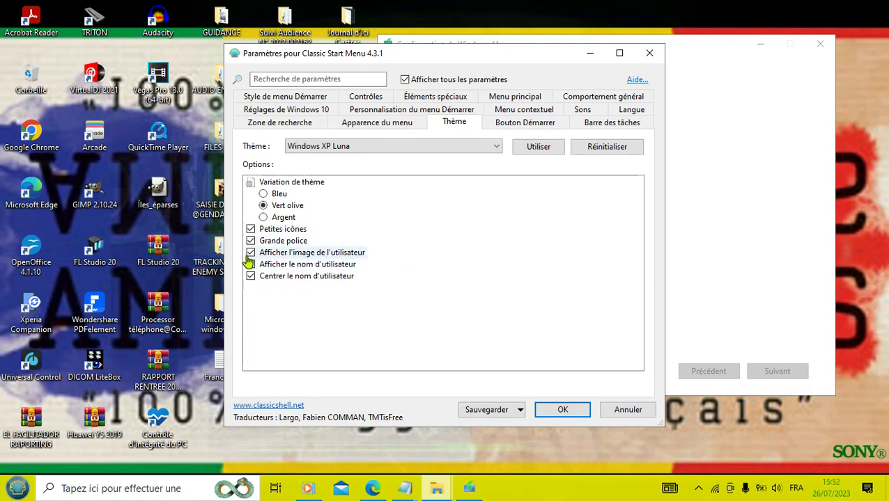
pyautogui.click(250, 253)
pyautogui.click(575, 413)
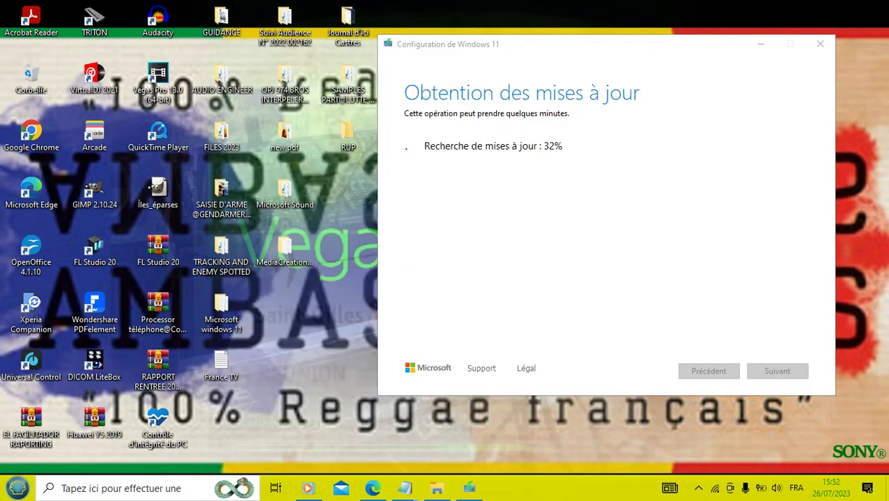
# Look through the Start menu's recent Notepad files, programs and shutdown options, close it, and briefly hide the Windows 11 setup window.
pyautogui.click(17, 490)
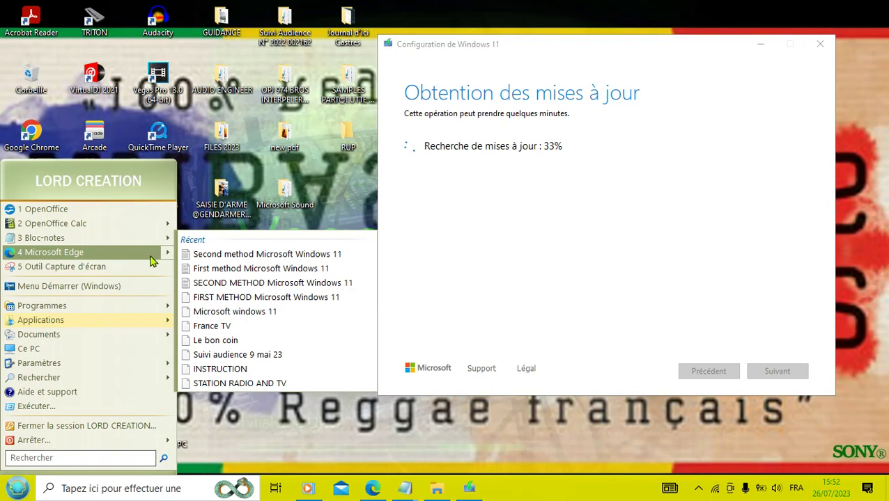
pyautogui.moveTo(166, 238)
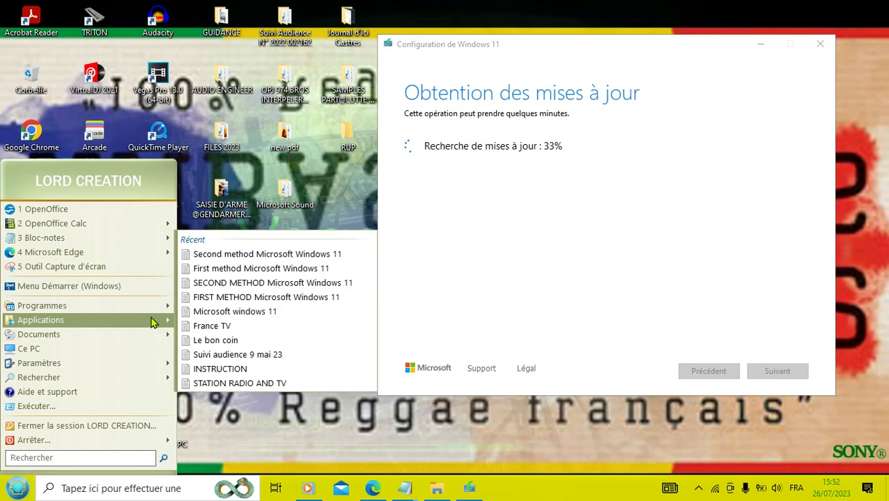
pyautogui.moveTo(154, 322)
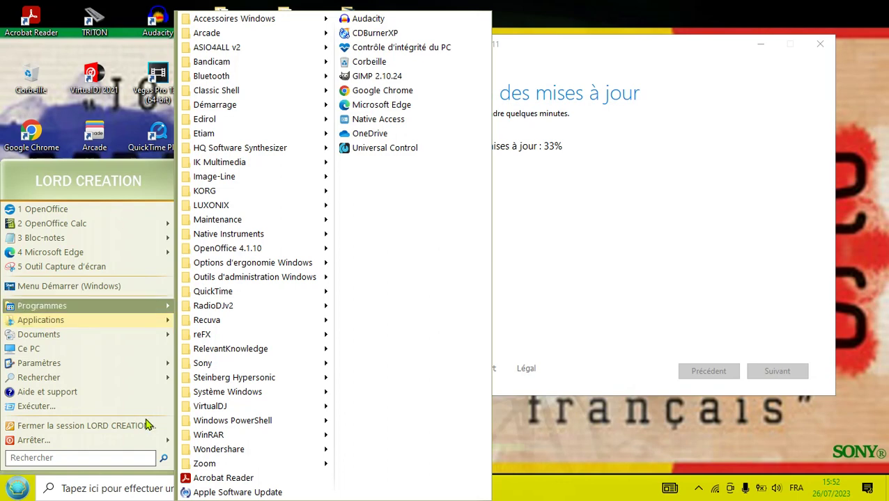
pyautogui.moveTo(157, 443)
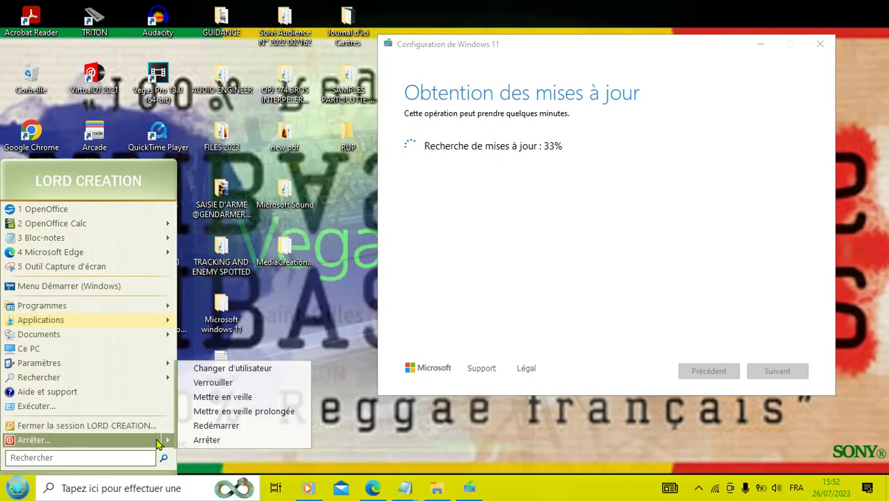
pyautogui.click(294, 314)
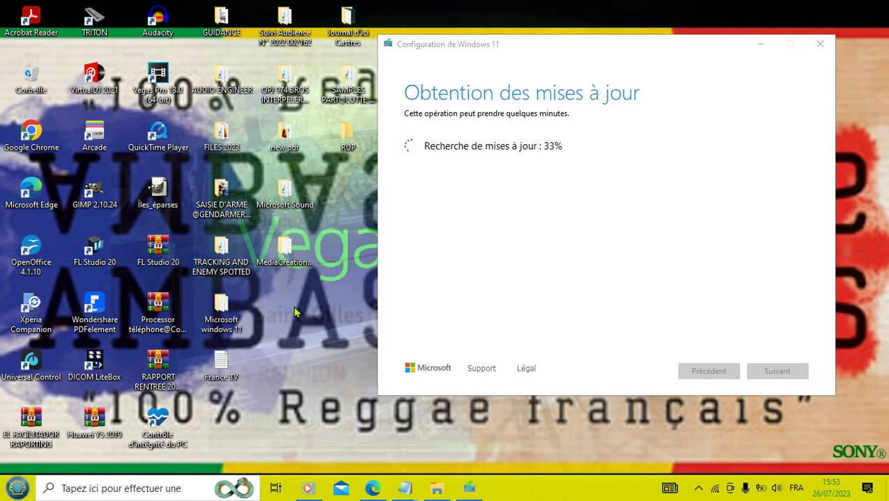
pyautogui.click(761, 47)
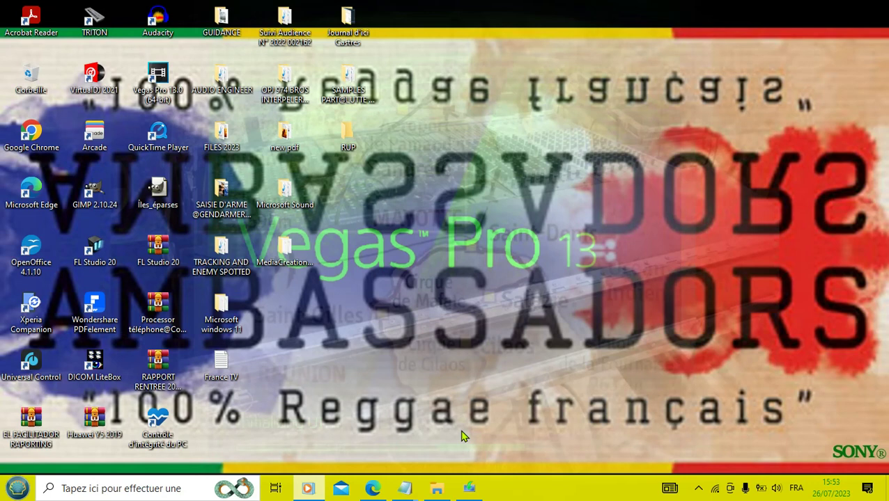
pyautogui.click(471, 490)
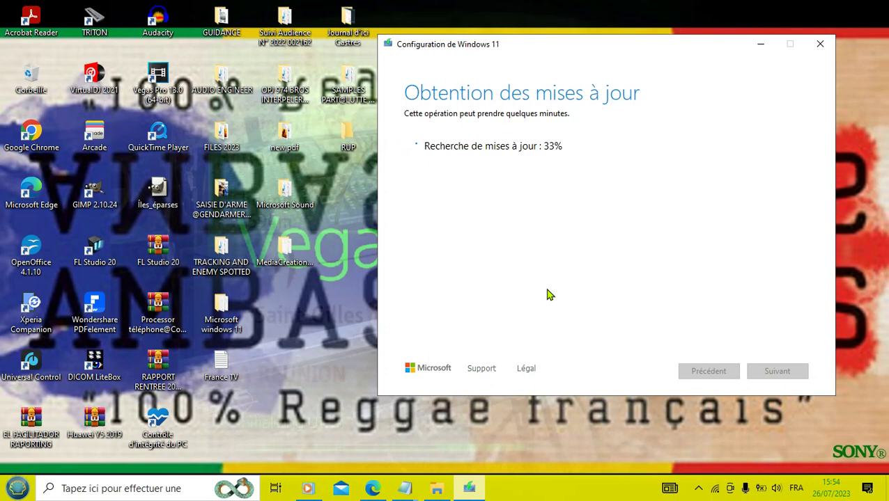
# View the folders and drives under Ce PC in File Explorer, and return to the Windows 11 setup window on the desktop.
pyautogui.click(439, 491)
pyautogui.click(440, 492)
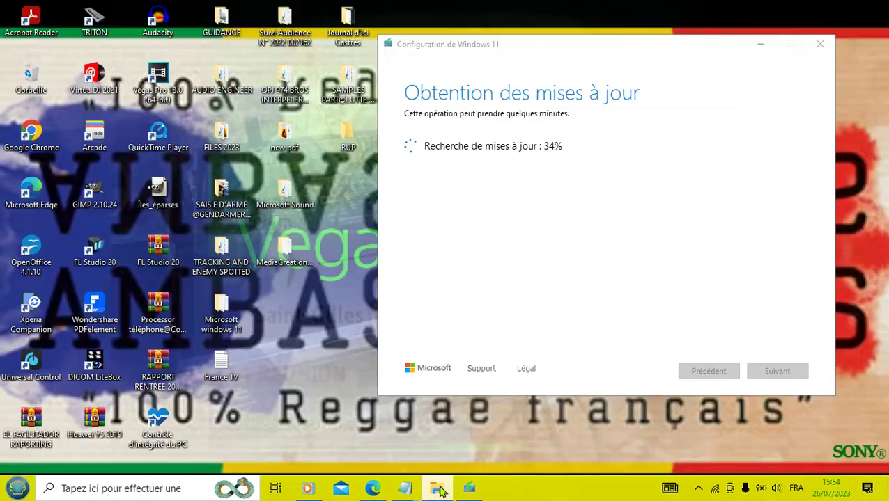
pyautogui.click(438, 490)
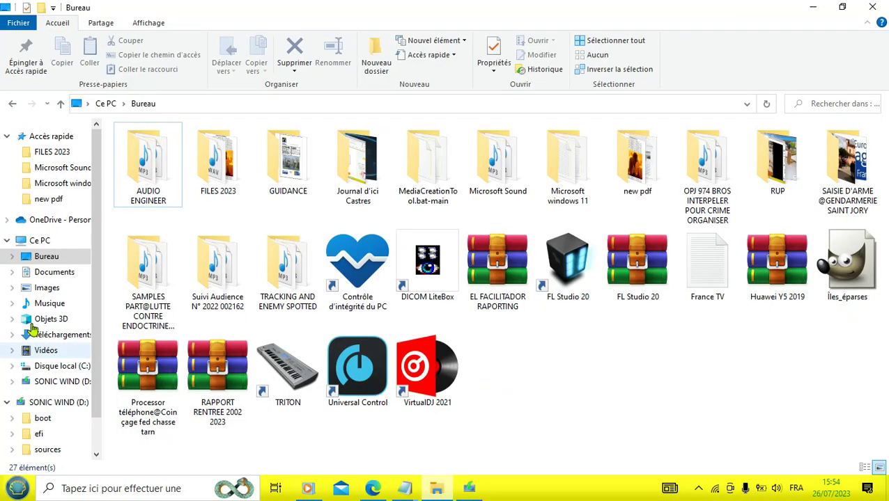
pyautogui.click(45, 243)
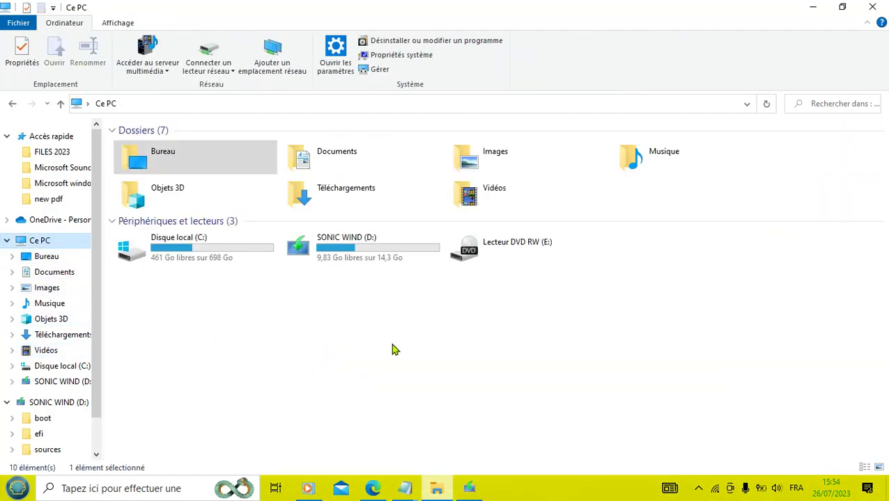
pyautogui.click(596, 380)
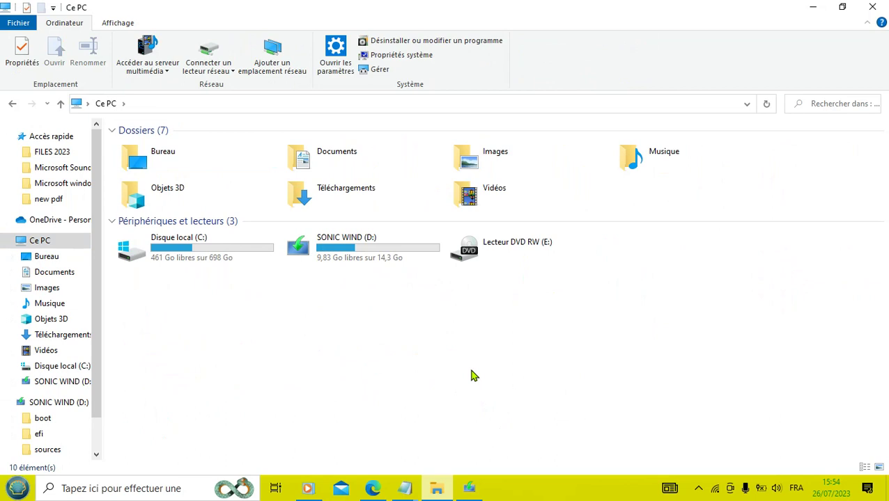
pyautogui.click(467, 495)
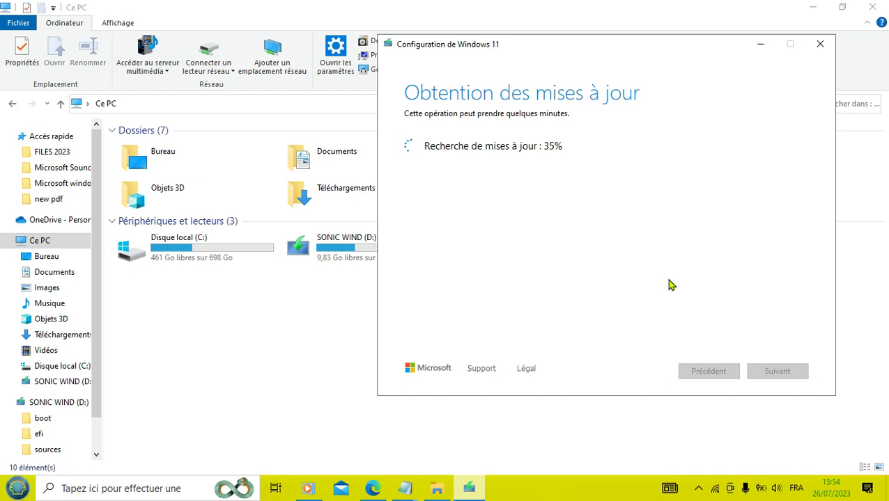
pyautogui.click(812, 9)
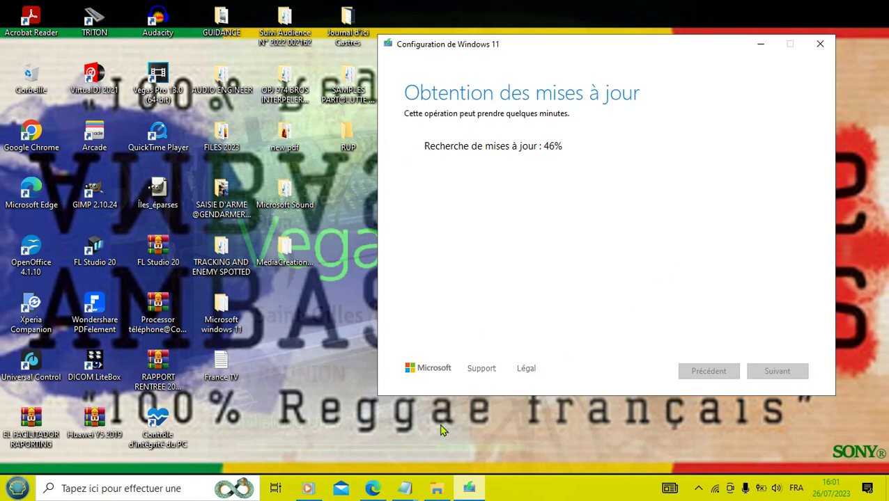
# Open the "First method Microsoft Windows 11" Notepad file and read its registry and installation instructions.
pyautogui.click(411, 493)
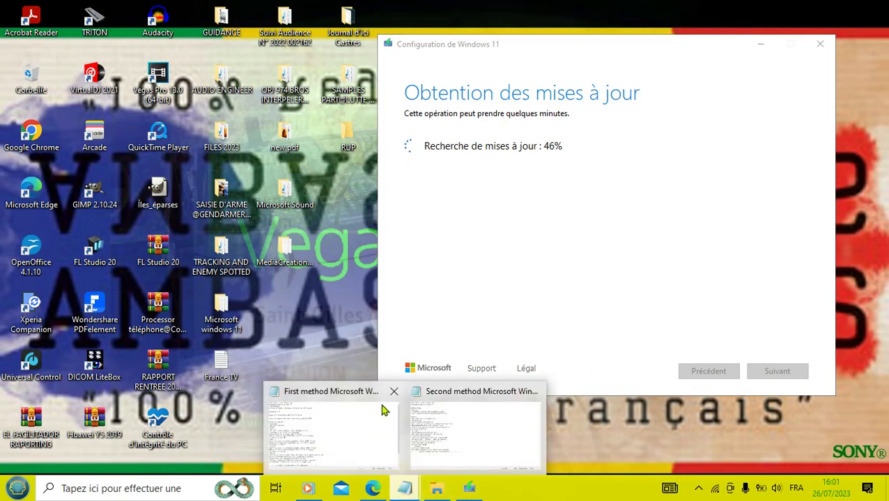
pyautogui.moveTo(394, 394)
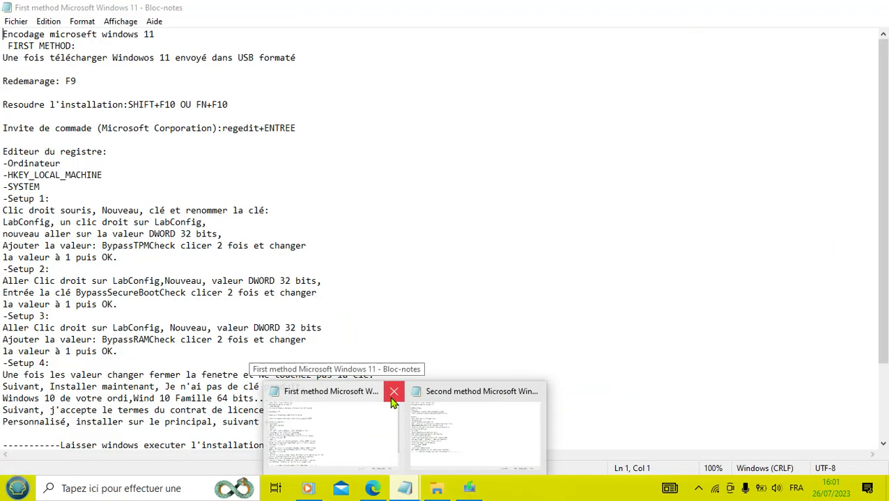
pyautogui.click(347, 394)
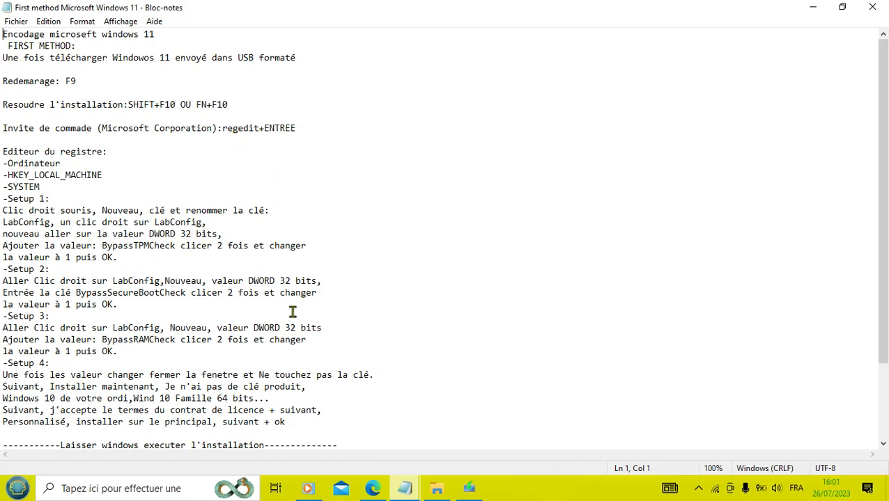
pyautogui.scroll(-3, 456, 245)
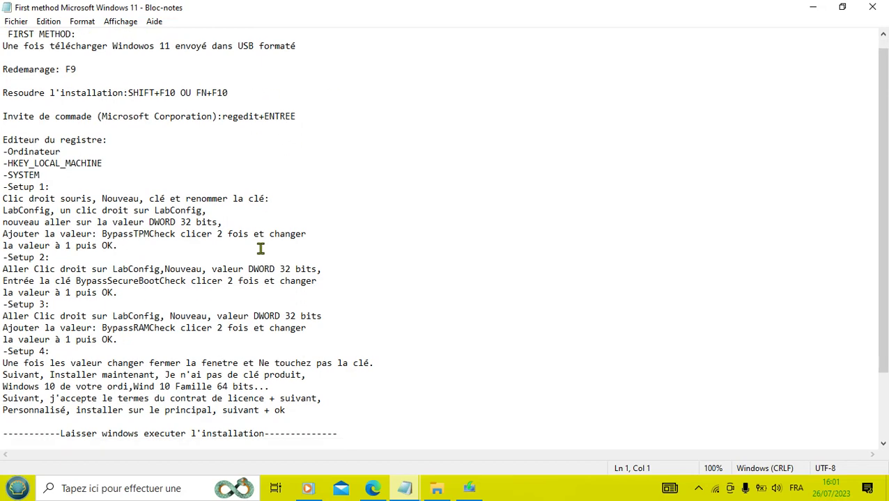
# Go back to the beginning of the first-method notes and minimize the Notepad window to check the Windows 11 setup.
pyautogui.scroll(2, 343, 390)
pyautogui.scroll(1, 343, 390)
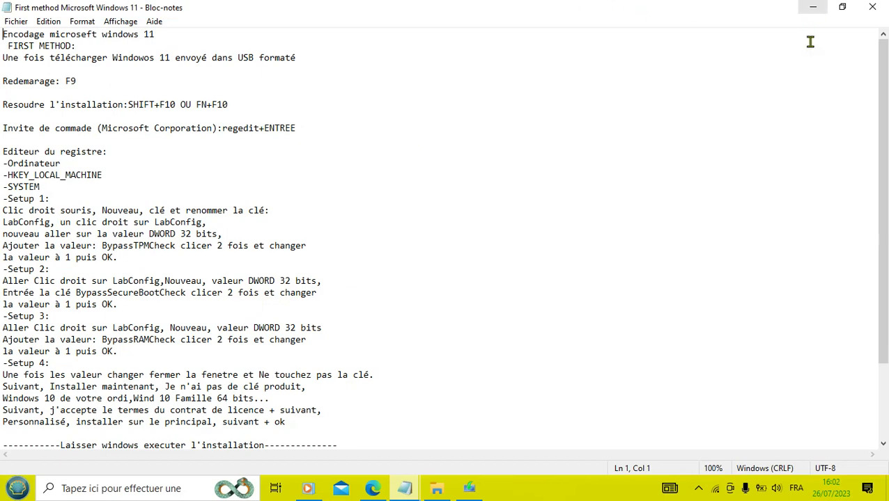
pyautogui.click(816, 7)
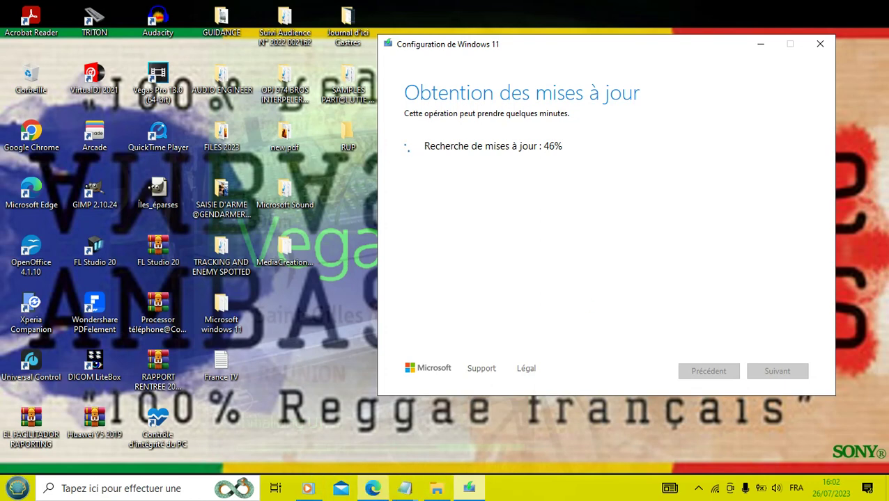
# Switch to Microsoft Edge, toggle the read-aloud playback in the BIBELANIMATOR UND DIRECTOR PDF, and view the ANIMADOR Y DIRECTOR PDF.
pyautogui.click(372, 488)
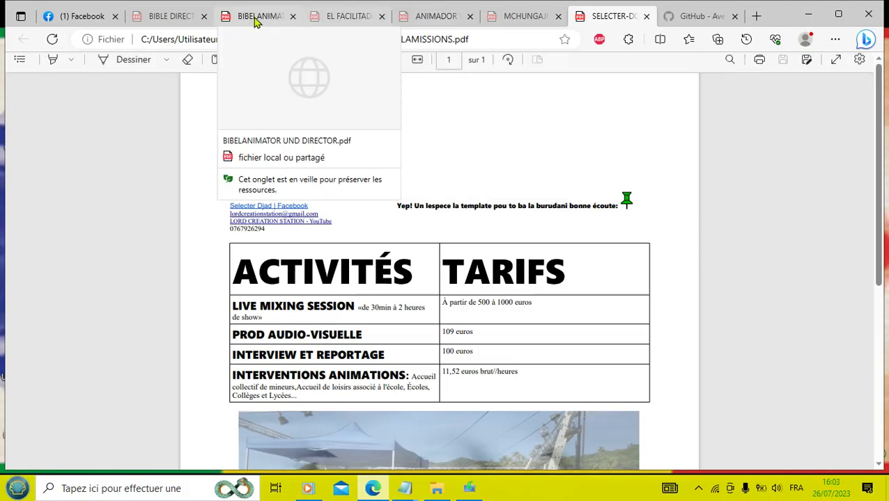
pyautogui.click(167, 16)
pyautogui.click(256, 16)
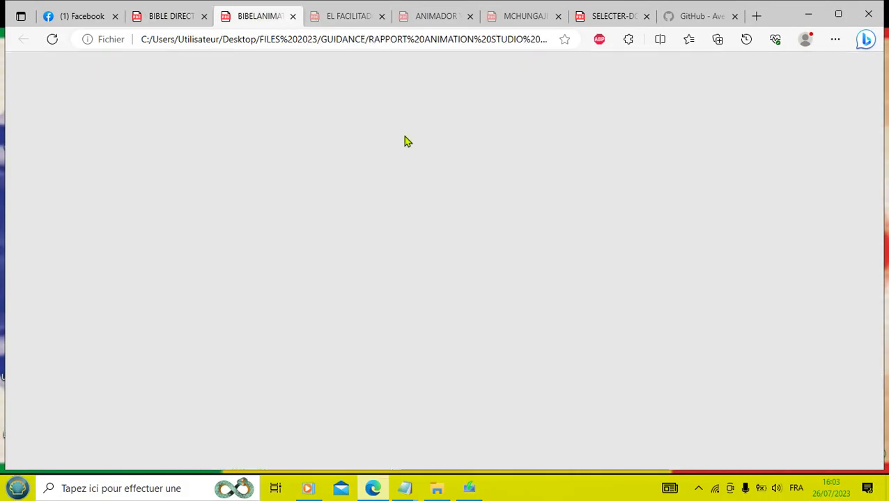
pyautogui.click(441, 65)
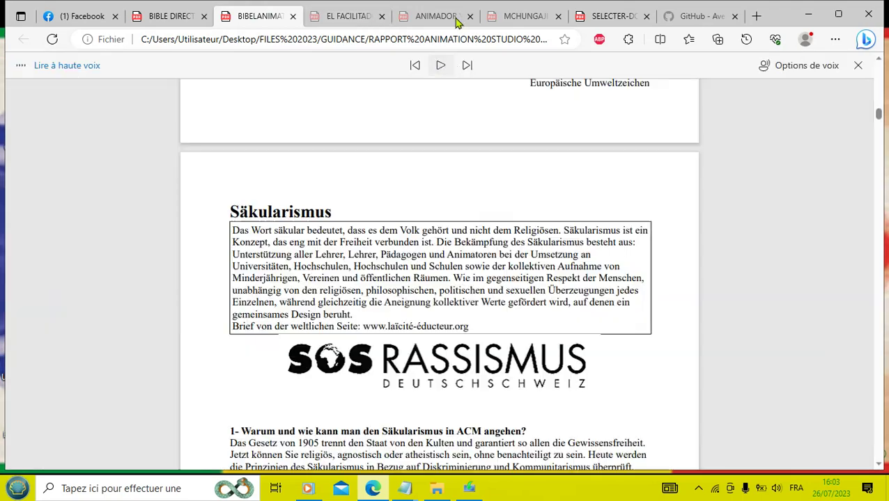
pyautogui.click(452, 18)
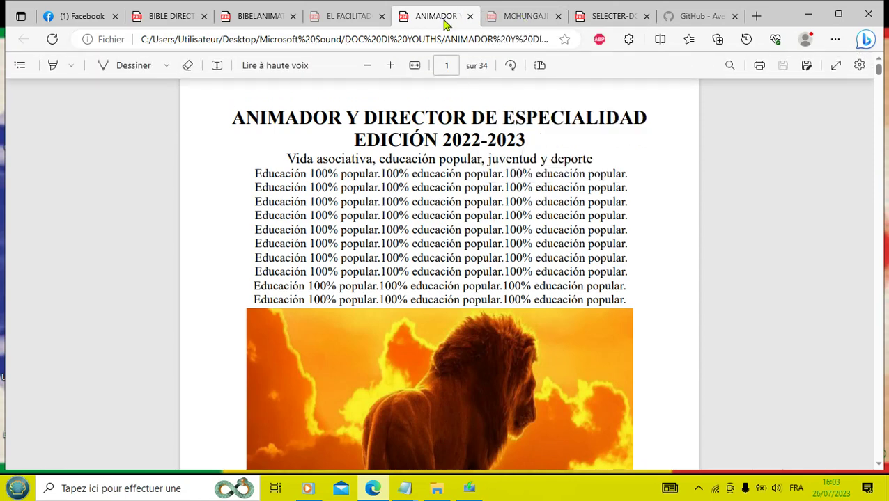
# Start reading the Swahili MCHUNGAJI PDF aloud from its title page and minimize Edge.
pyautogui.click(527, 18)
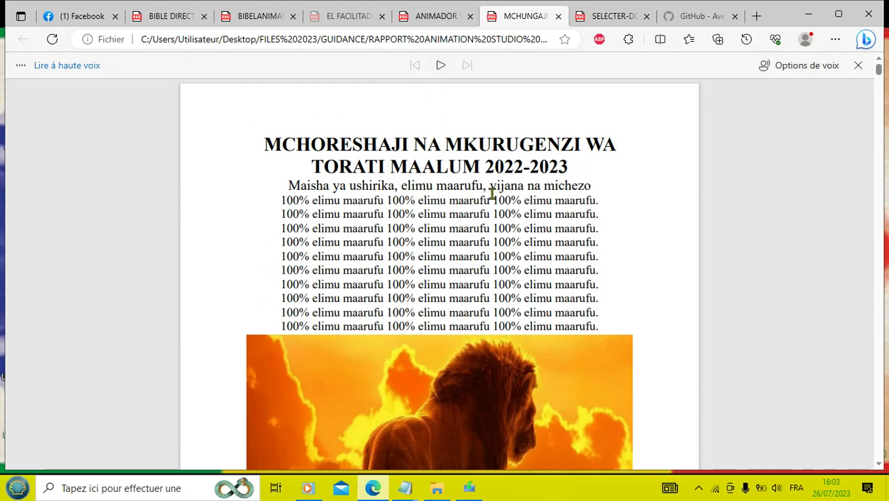
pyautogui.click(443, 65)
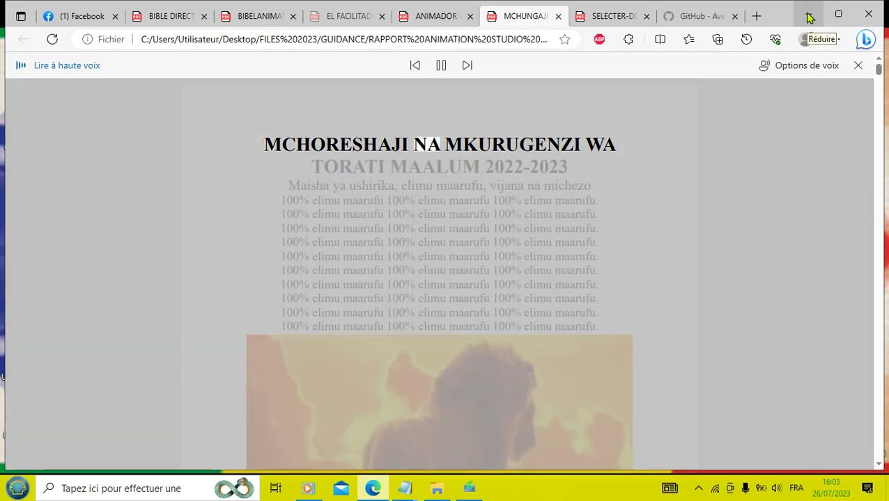
pyautogui.click(807, 15)
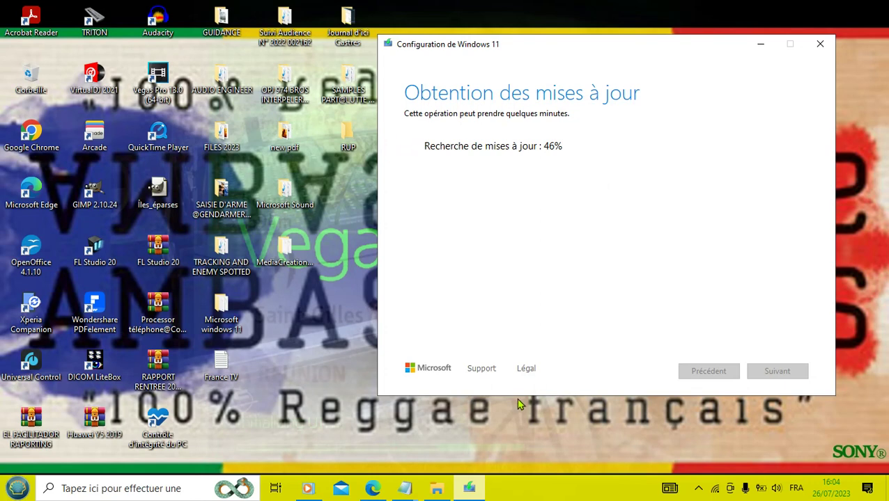
# Return to the MCHUNGAJI PDF in Edge, pause the reading aloud, and view the pages up to the JAMII heading.
pyautogui.click(372, 489)
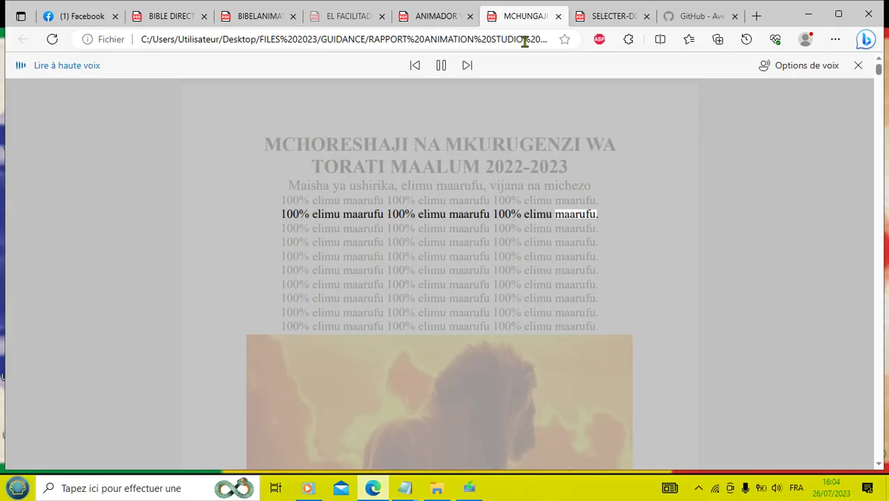
pyautogui.click(441, 67)
pyautogui.scroll(-8, 613, 240)
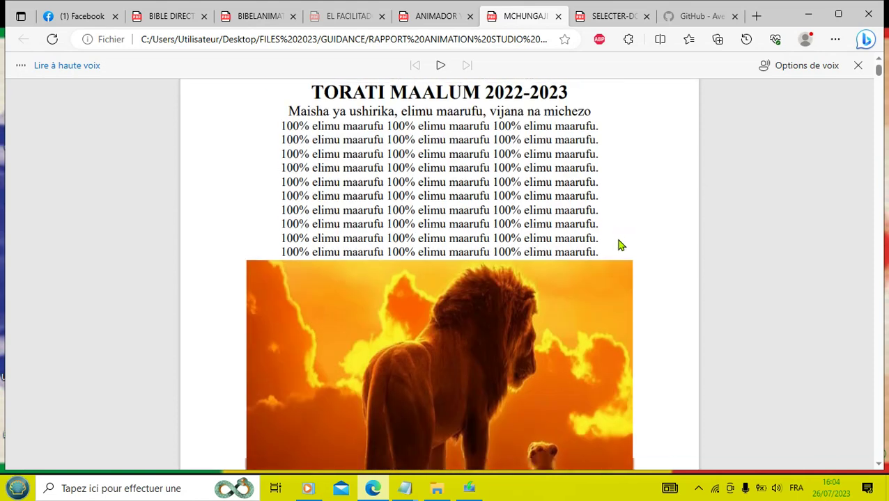
pyautogui.scroll(-5, 644, 298)
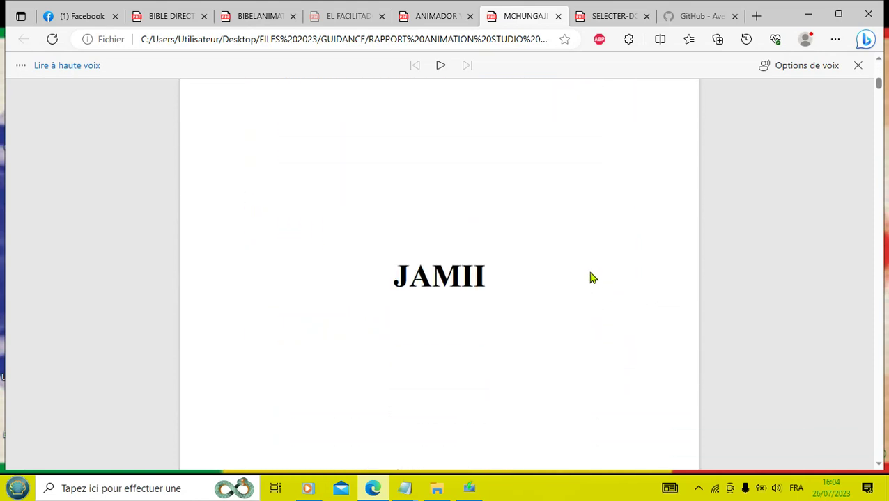
pyautogui.scroll(-2, 585, 276)
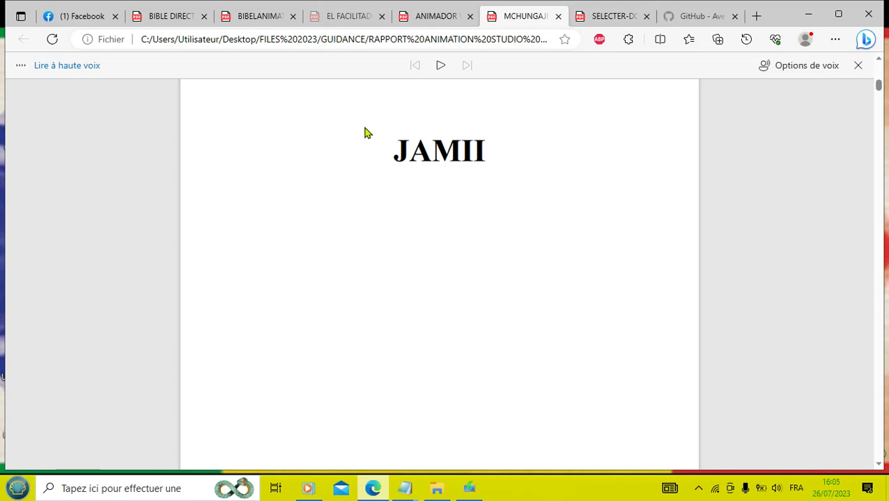
# Resume reading aloud from the JAMII page, look through the food safety pages, and pause the reading at the GBPHA section.
pyautogui.click(442, 66)
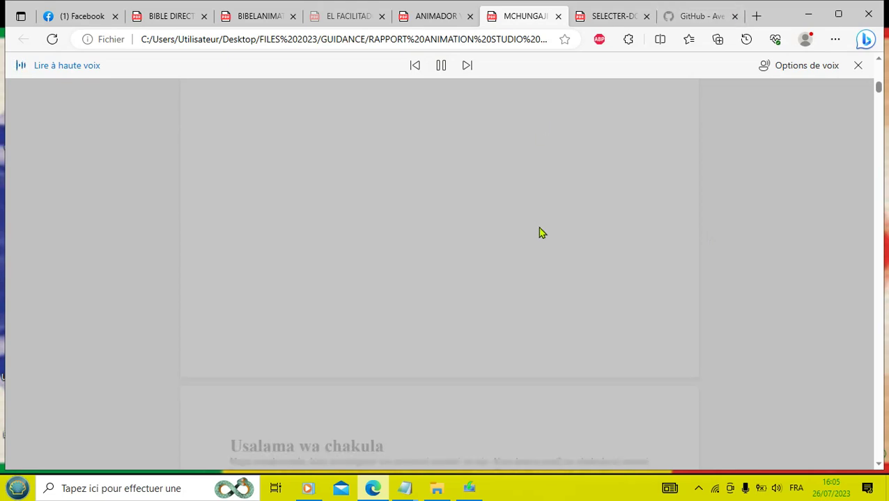
pyautogui.scroll(-6, 546, 238)
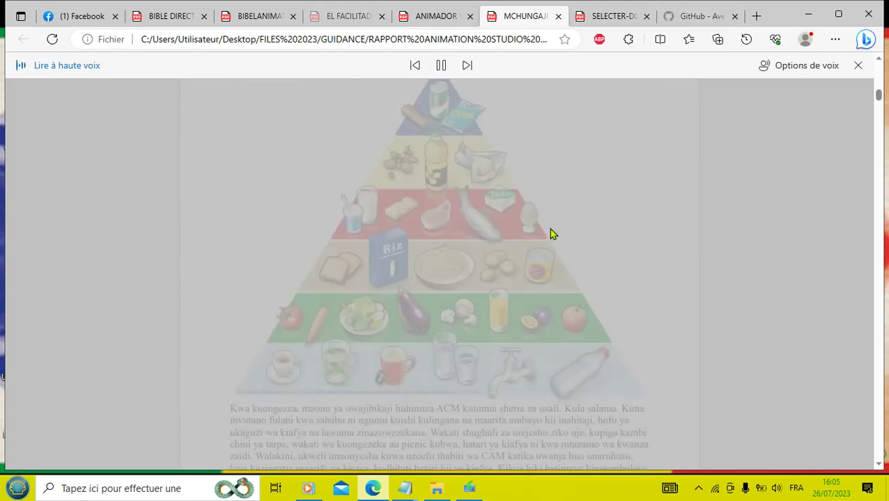
pyautogui.scroll(-6, 600, 235)
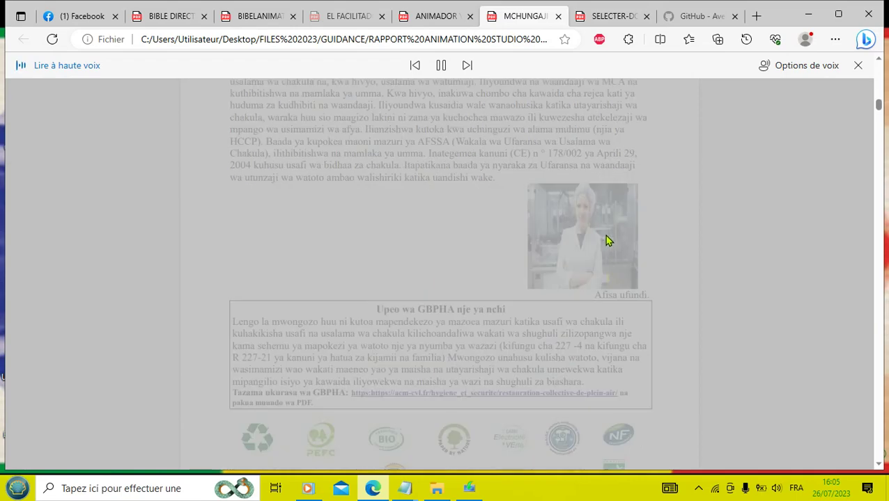
pyautogui.click(441, 65)
pyautogui.scroll(2, 431, 87)
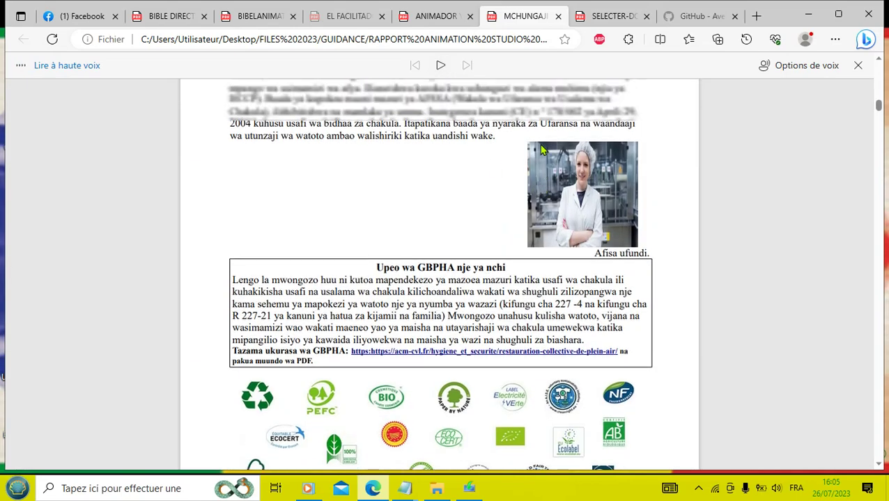
pyautogui.scroll(1, 430, 87)
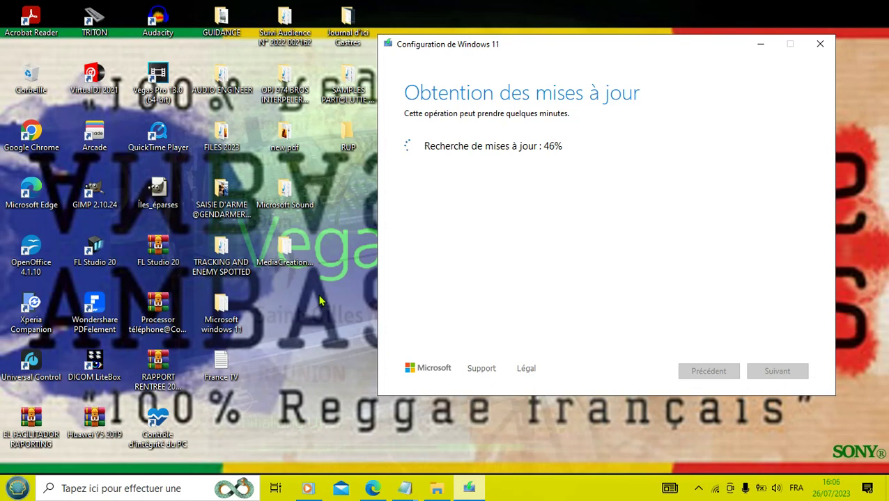
# Open the Vidéos folder in File Explorer and switch Windows Media Player from its now-playing view to the library.
pyautogui.click(435, 493)
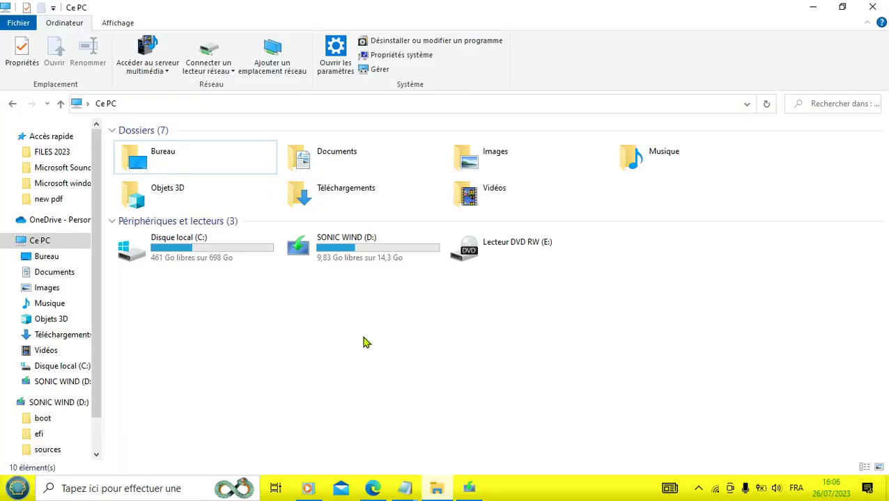
pyautogui.click(486, 211)
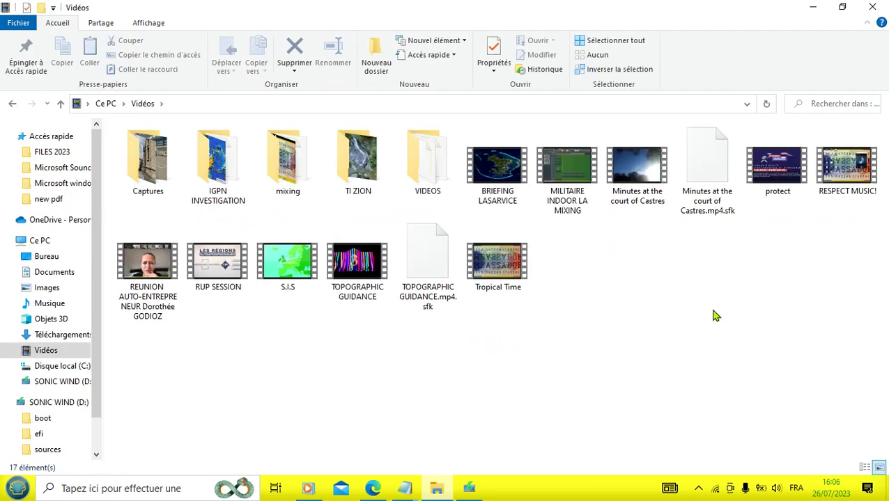
pyautogui.click(309, 490)
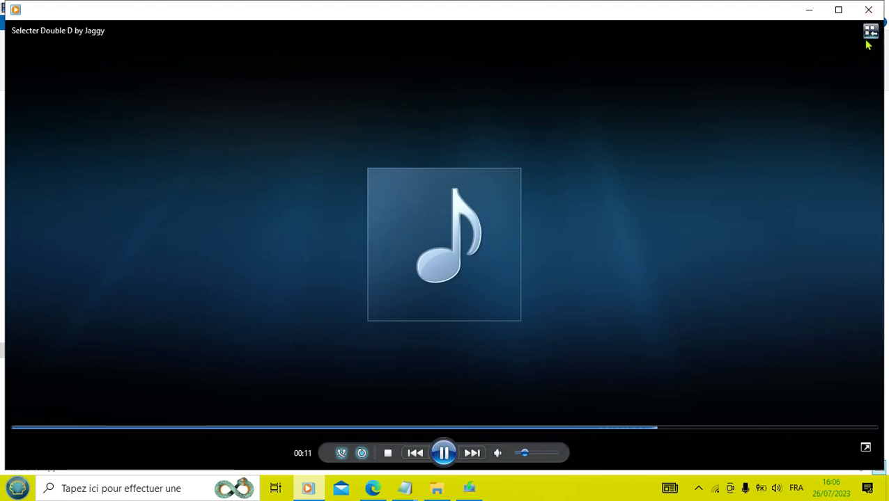
pyautogui.click(868, 33)
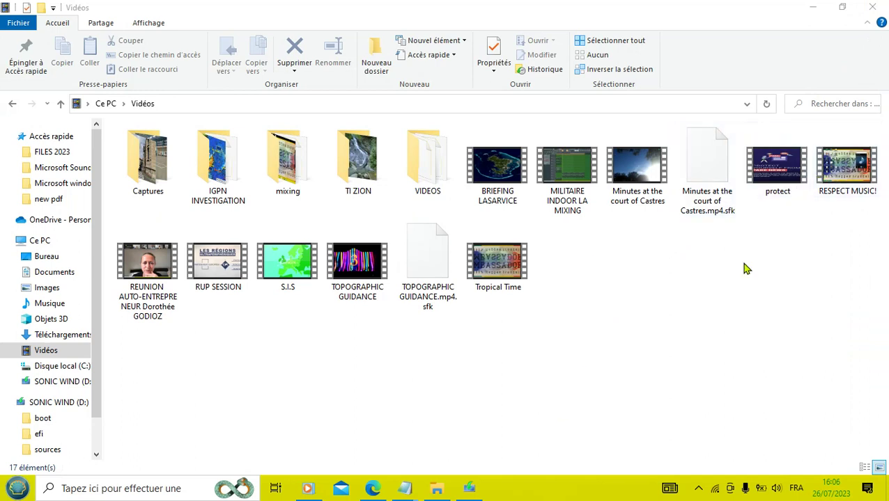
pyautogui.click(318, 485)
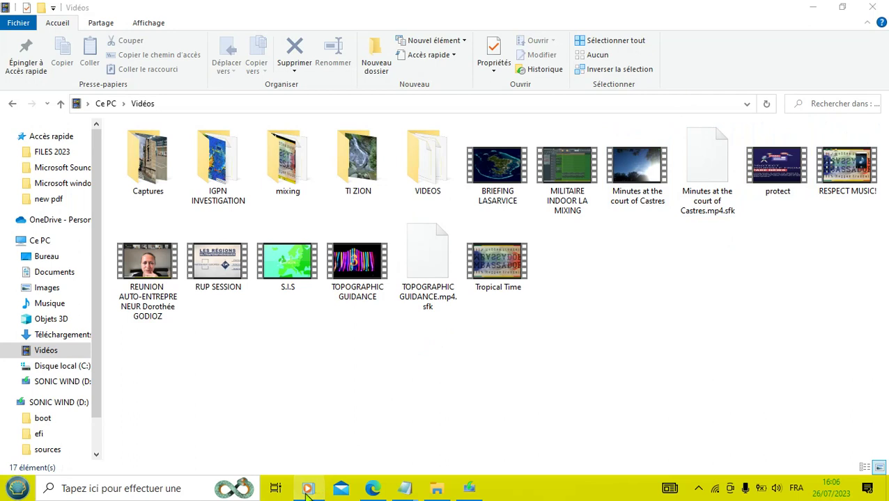
# Add the RESPECT MUSIC! video to the end of the unsaved playlist in Windows Media Player, and minimize the player and File Explorer.
pyautogui.doubleClick(849, 174)
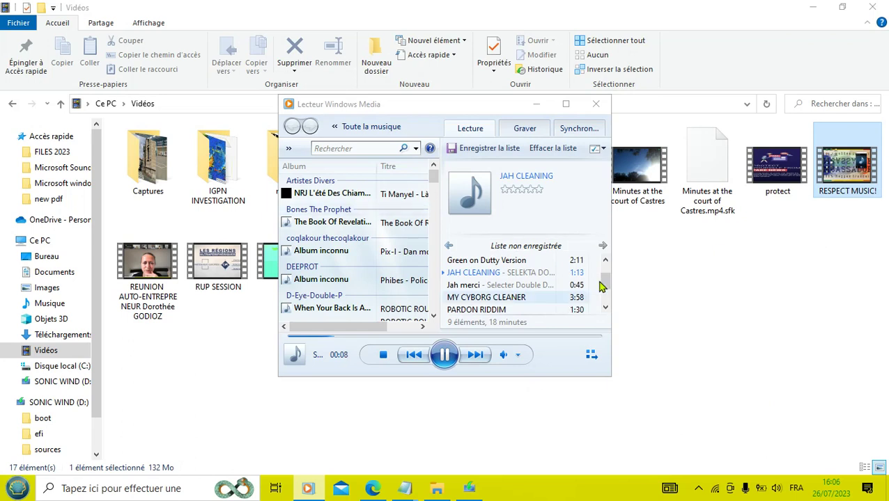
pyautogui.moveTo(602, 285); pyautogui.dragTo(605, 307)
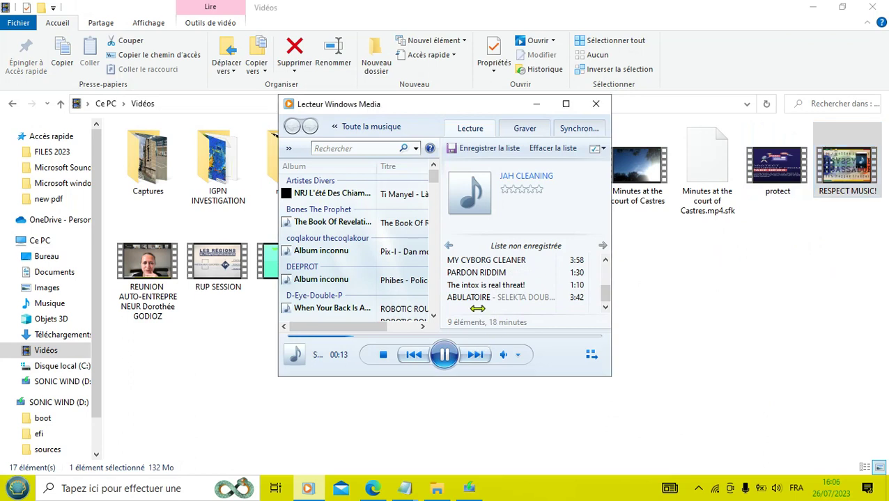
pyautogui.moveTo(846, 173); pyautogui.dragTo(477, 308)
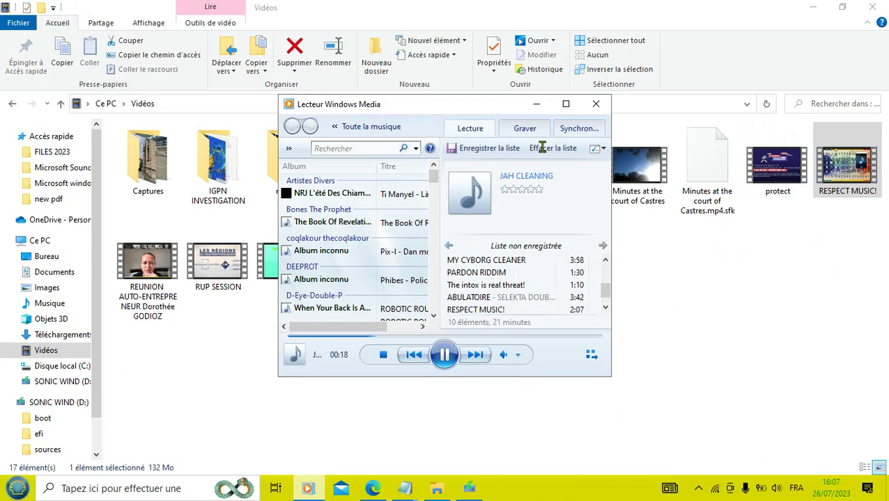
pyautogui.click(535, 107)
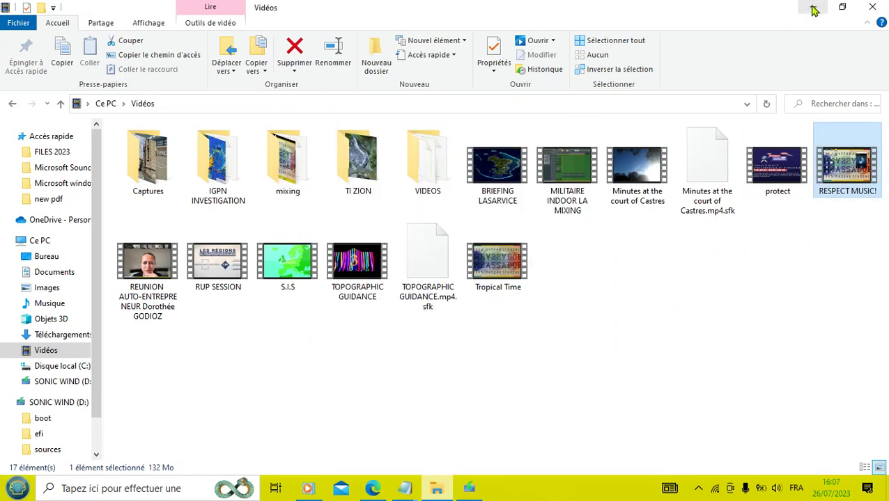
pyautogui.click(812, 8)
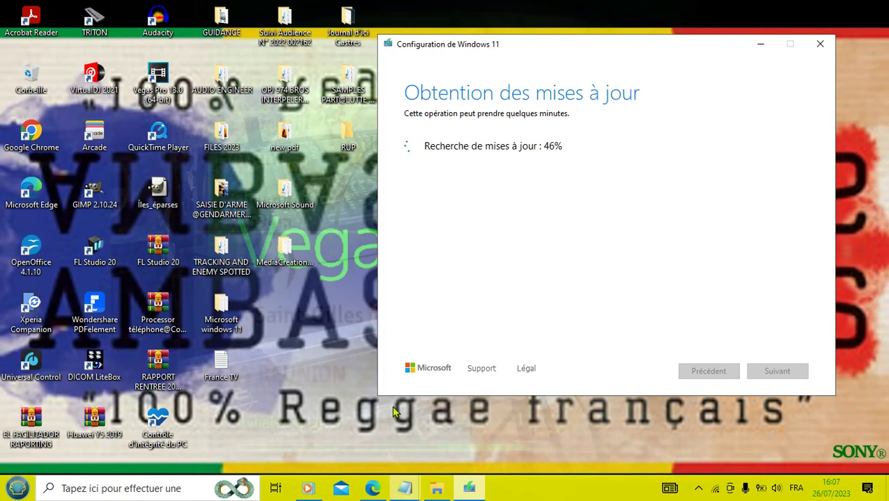
# Bring up the "First method Microsoft Windows 11" Notepad file and review its instructions down to the last line.
pyautogui.click(404, 488)
pyautogui.moveTo(390, 397)
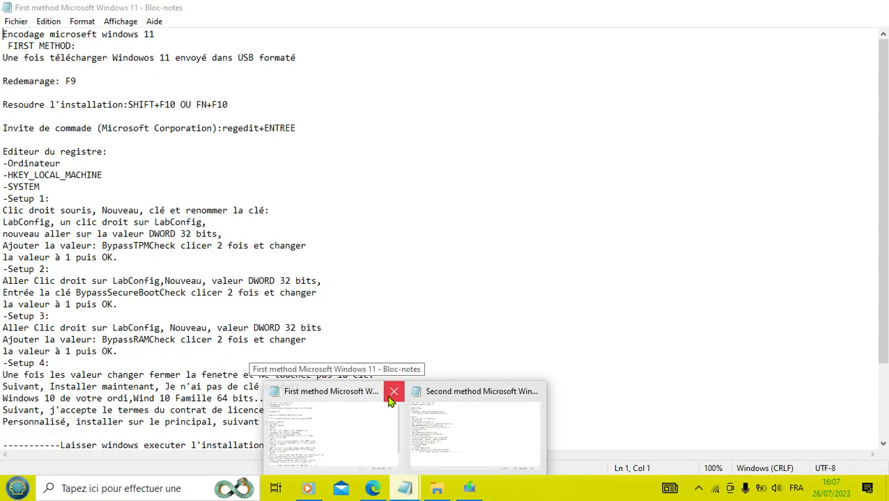
pyautogui.click(348, 397)
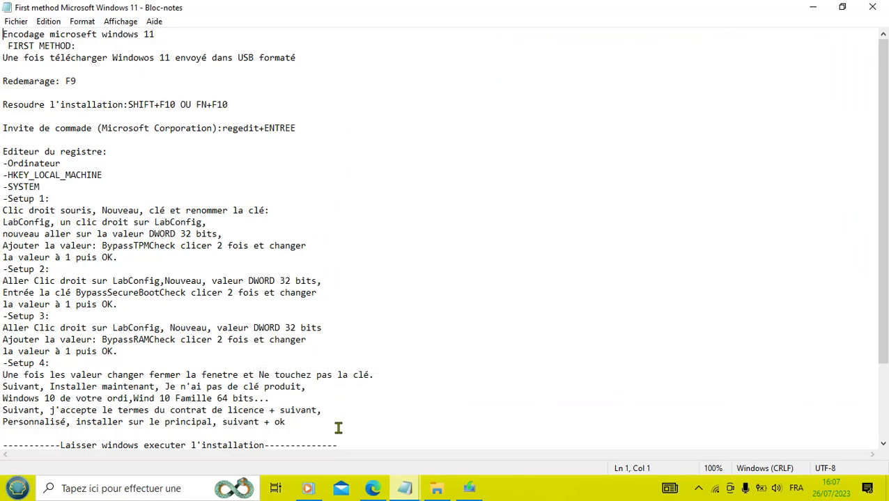
pyautogui.scroll(-2, 444, 382)
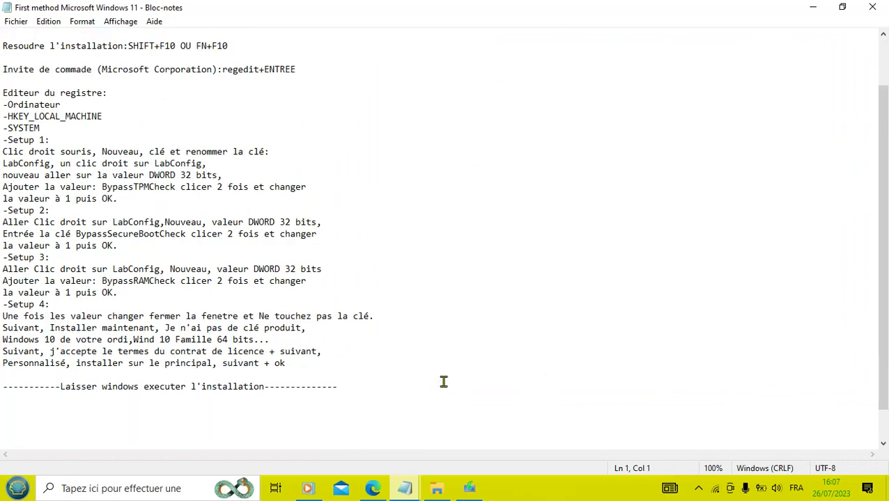
pyautogui.scroll(2, 429, 338)
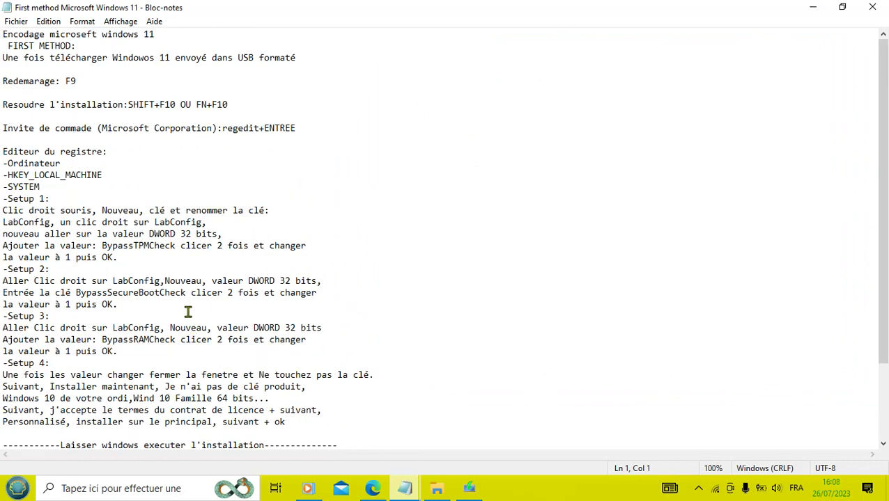
# View the "Second method Microsoft Windows 11" Notepad file, and minimize both Notepad windows.
pyautogui.click(405, 488)
pyautogui.click(465, 407)
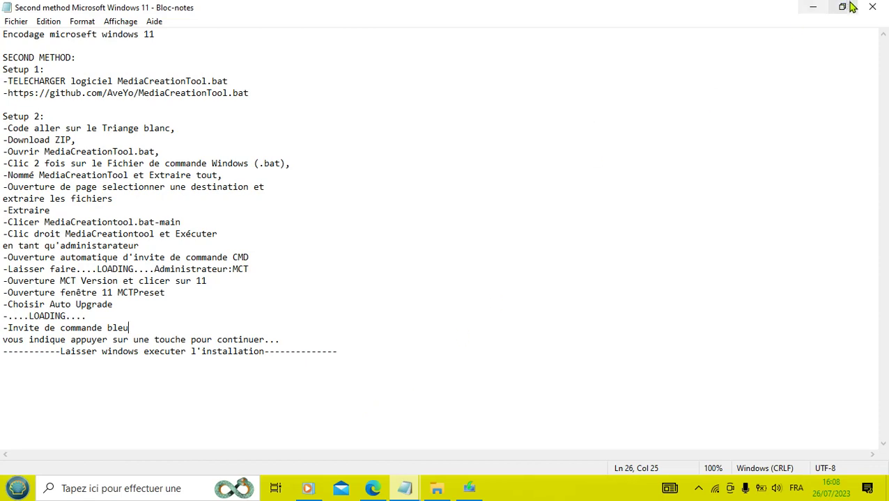
pyautogui.click(813, 11)
pyautogui.click(812, 10)
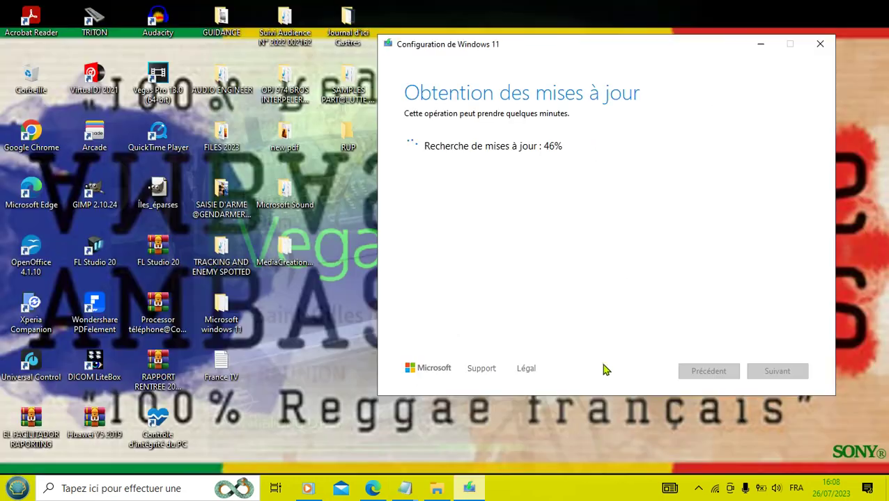
# Close the first-method Notepad file, reopen the second-method window, and close it as well.
pyautogui.click(404, 488)
pyautogui.click(391, 395)
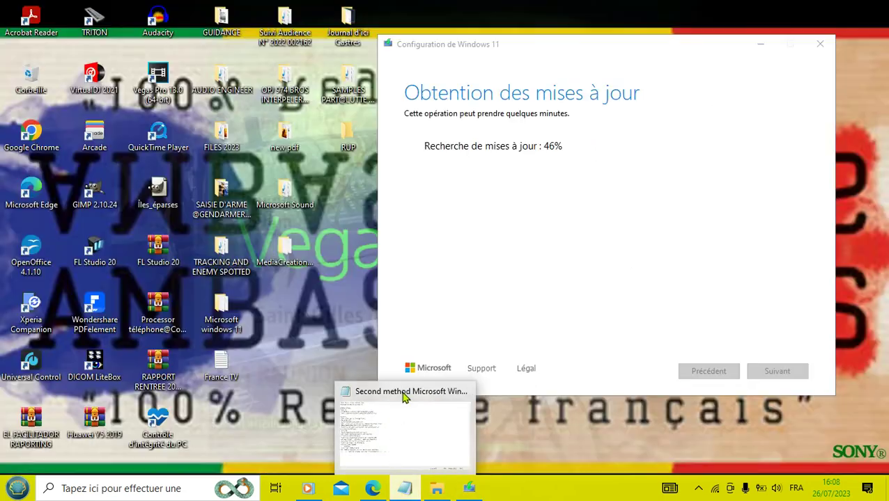
pyautogui.click(404, 397)
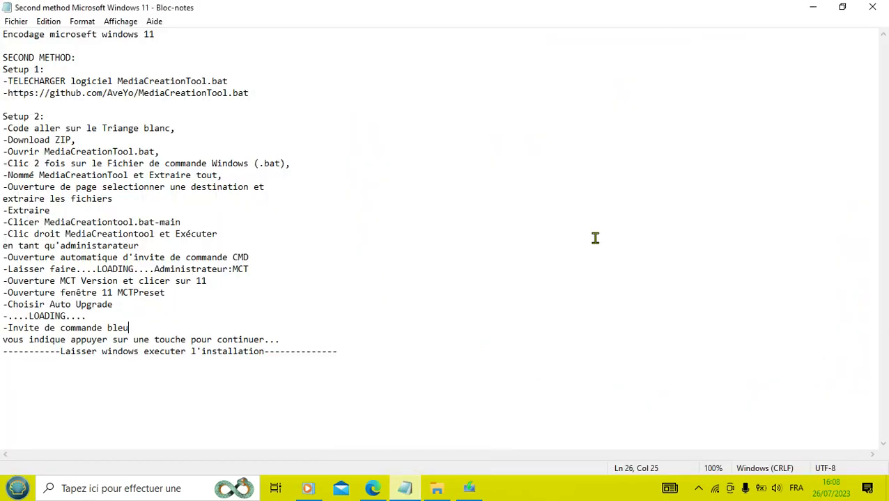
pyautogui.click(872, 13)
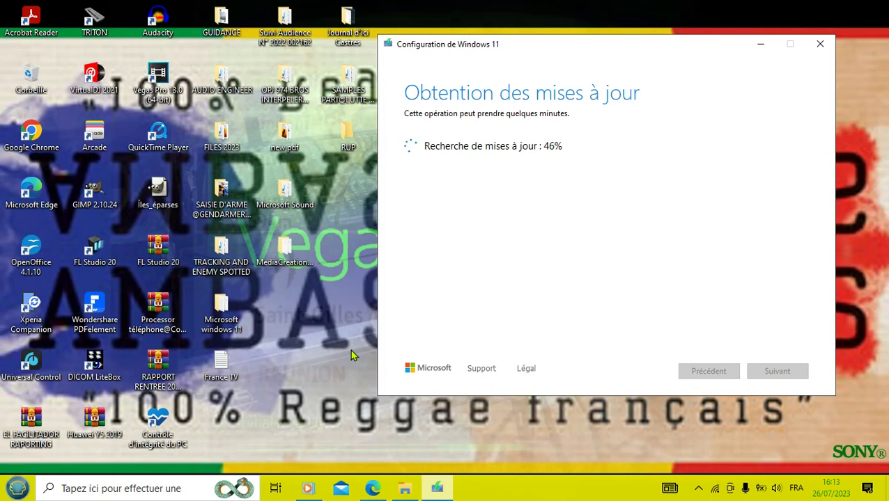
# Bring up the BRIEFING LASARVICE video in Windows Media Player and show it in full screen.
pyautogui.click(309, 489)
pyautogui.click(597, 353)
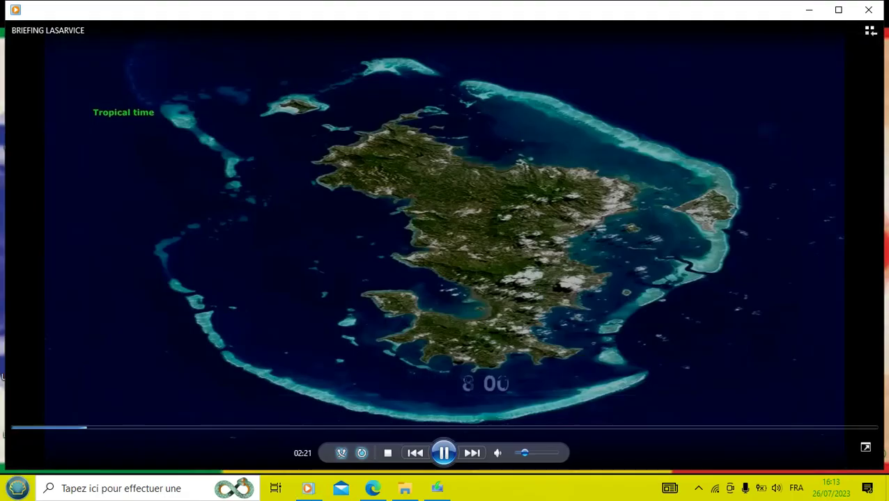
pyautogui.doubleClick(582, 257)
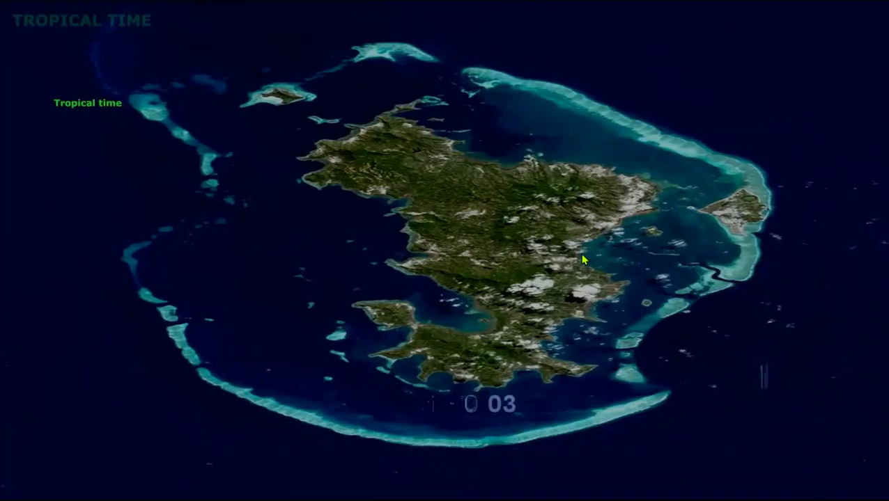